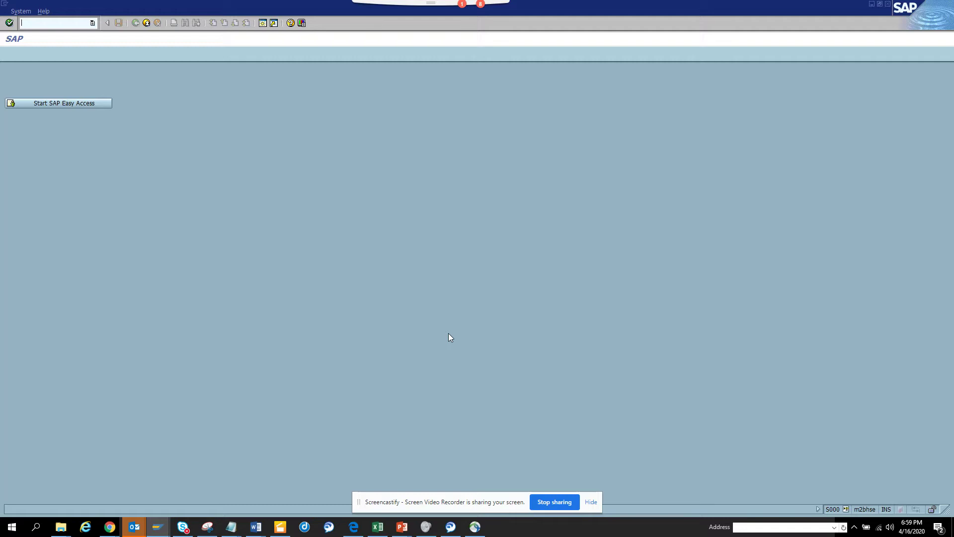
Step: Enter transaction /nfbl1n to bring up the Vendor Line Item Display
{"action": "type", "text": "/nfbl1n"}
Step: Run the vendor line item report and open Line Item 2 of an 80.00 USD invoice
{"action": "key", "text": "Return"}
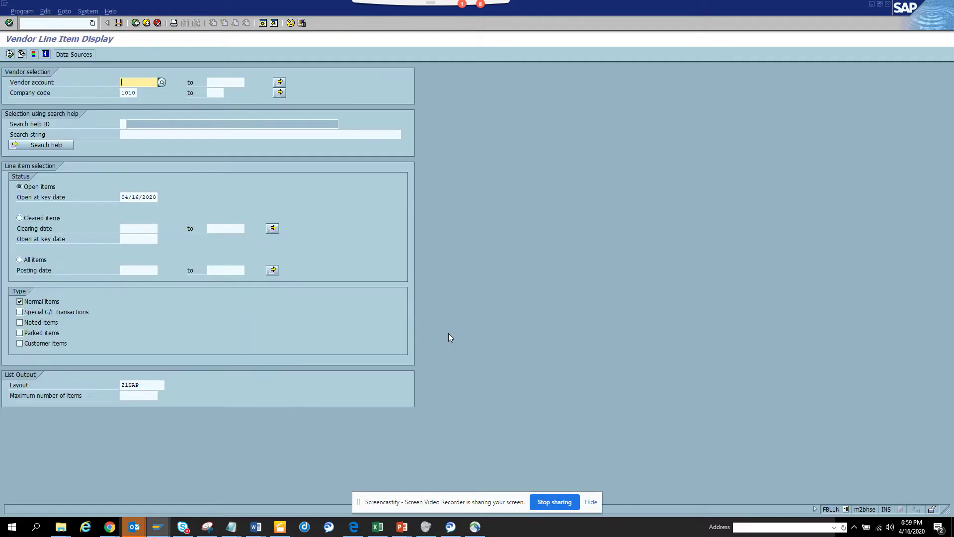
{"action": "left_click", "coordinate": [9, 54]}
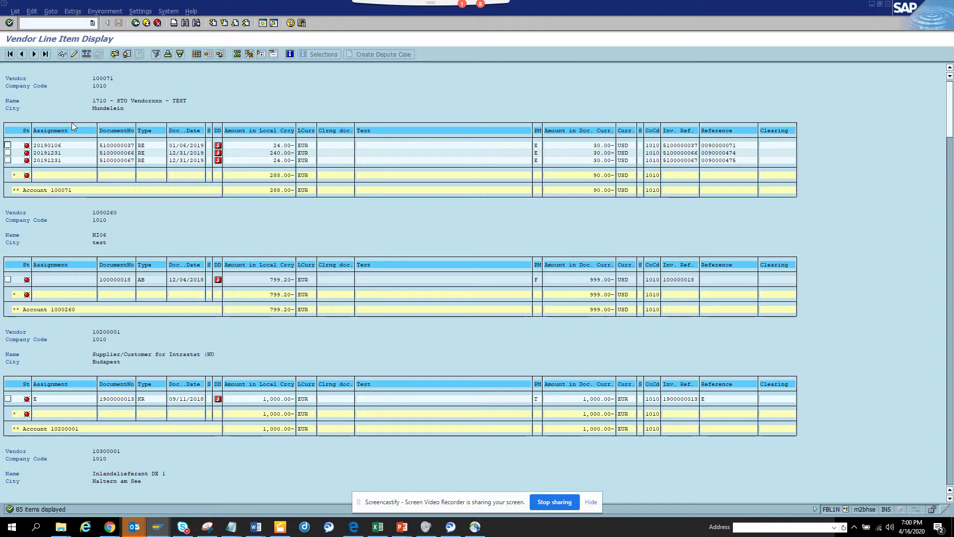
{"action": "double_click", "coordinate": [101, 153]}
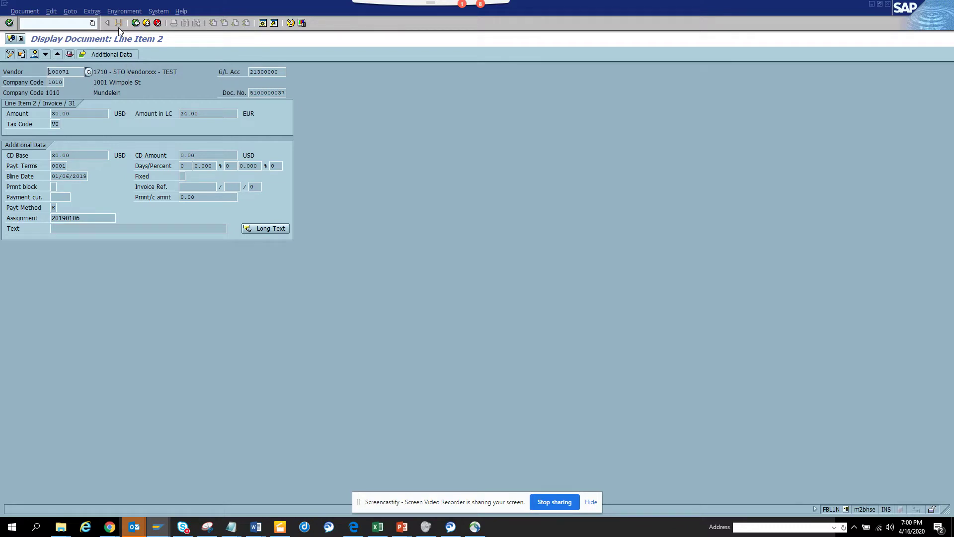
{"action": "left_click", "coordinate": [125, 11]}
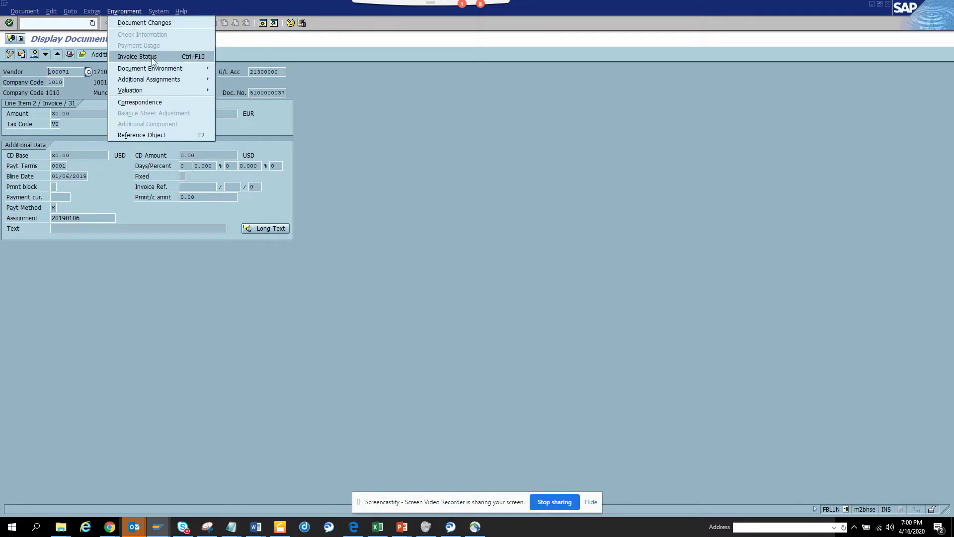
{"action": "mouse_move", "coordinate": [196, 68]}
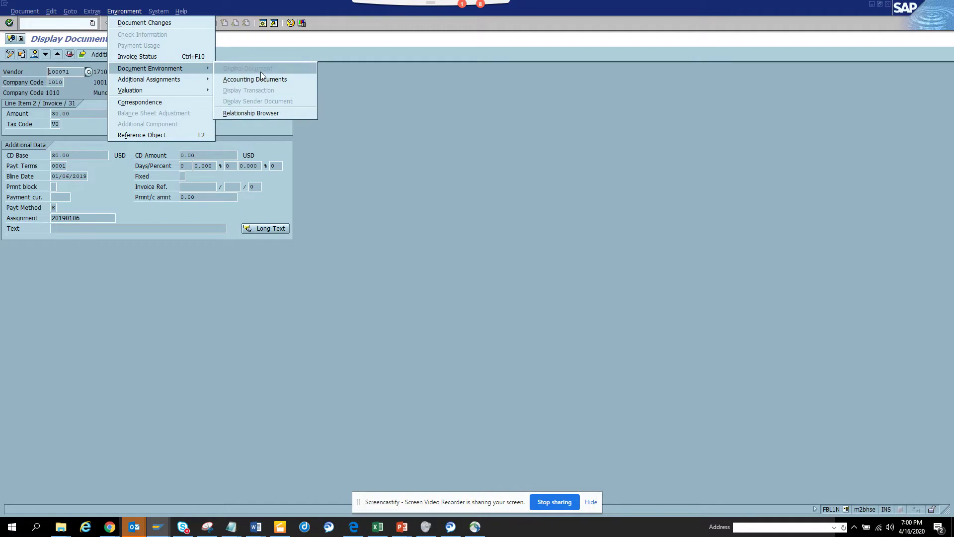
{"action": "left_click", "coordinate": [324, 161]}
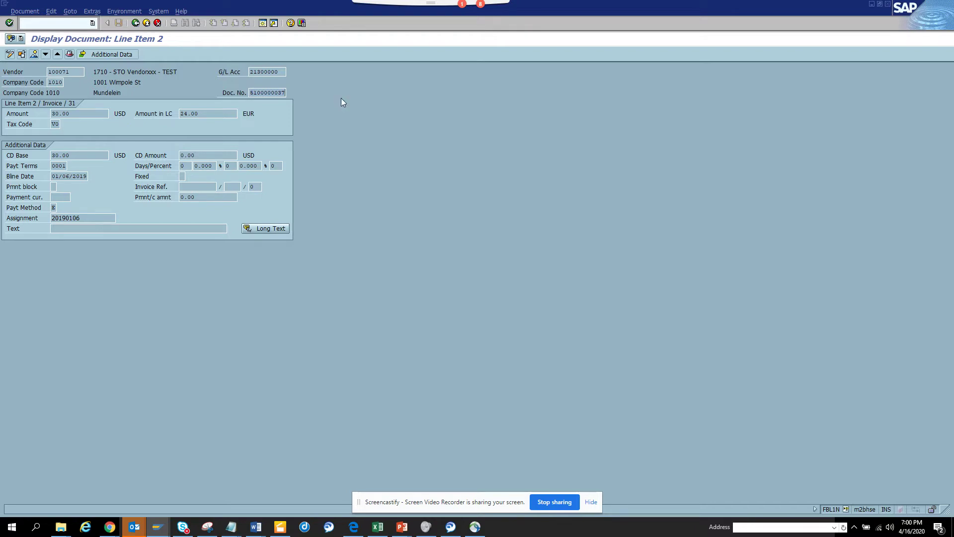
{"action": "left_click", "coordinate": [135, 25]}
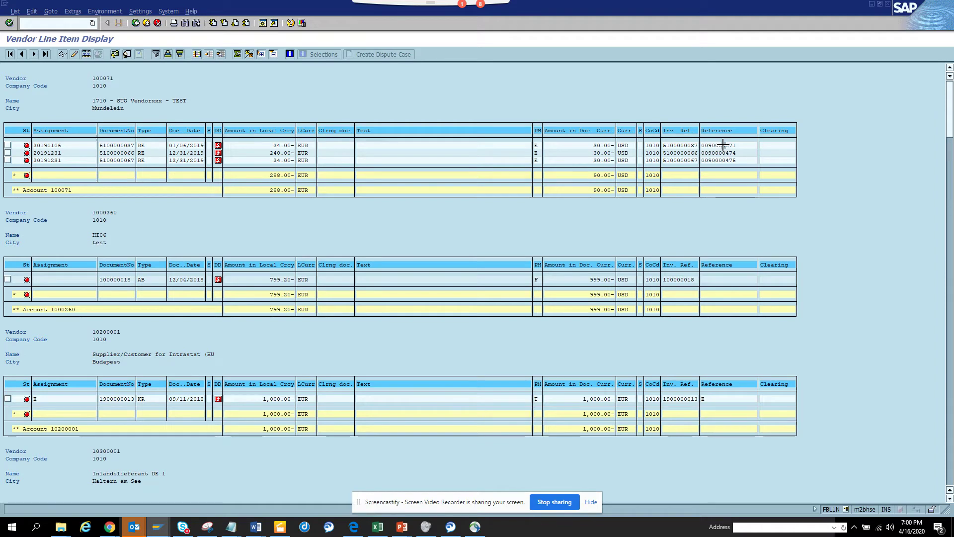
{"action": "left_click_drag", "start_coordinate": [701, 152], "coordinate": [740, 151]}
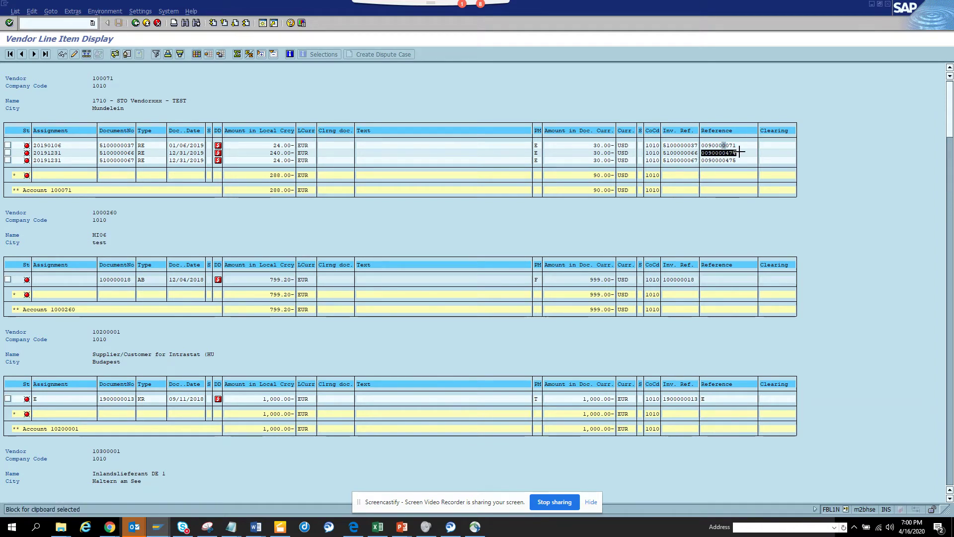
{"action": "key", "text": "ctrl+c"}
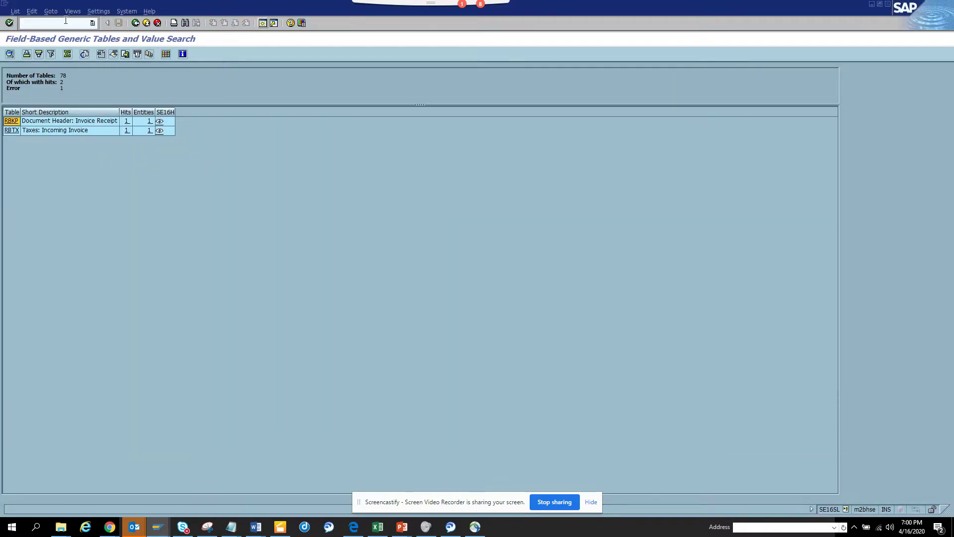
Step: Launch the Field-Based Table and Value Search from the search functions access
{"action": "type", "text": "/nse16t"}
{"action": "key", "text": "Return"}
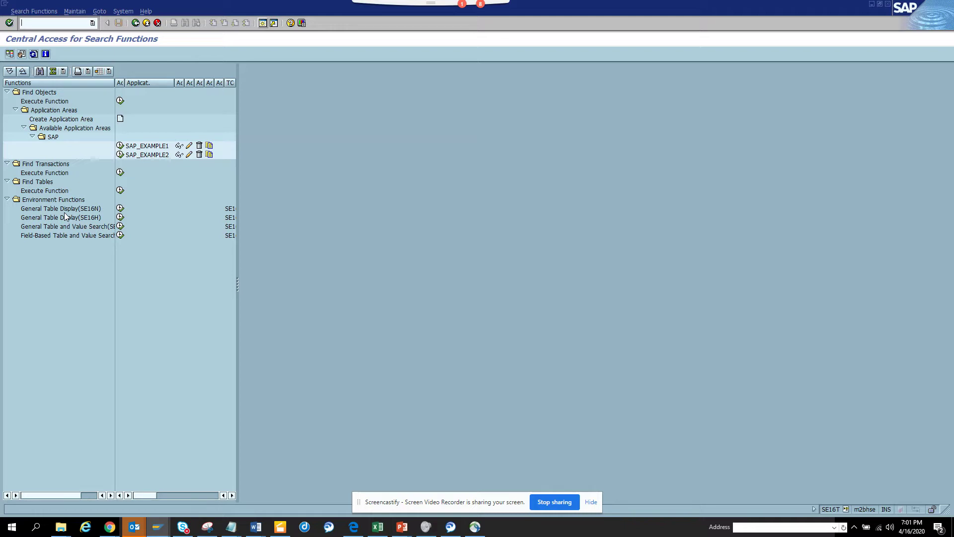
{"action": "left_click", "coordinate": [119, 235]}
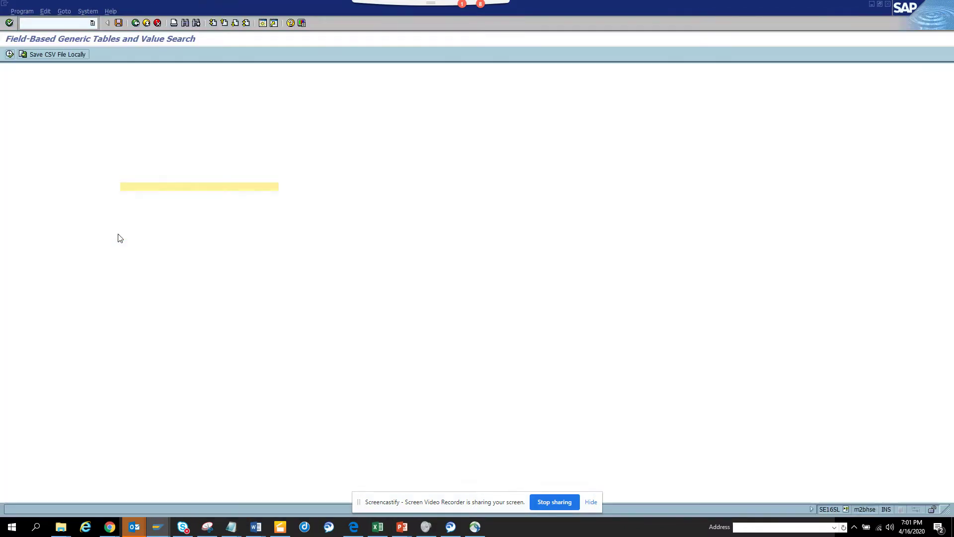
{"action": "type", "text": "test"}
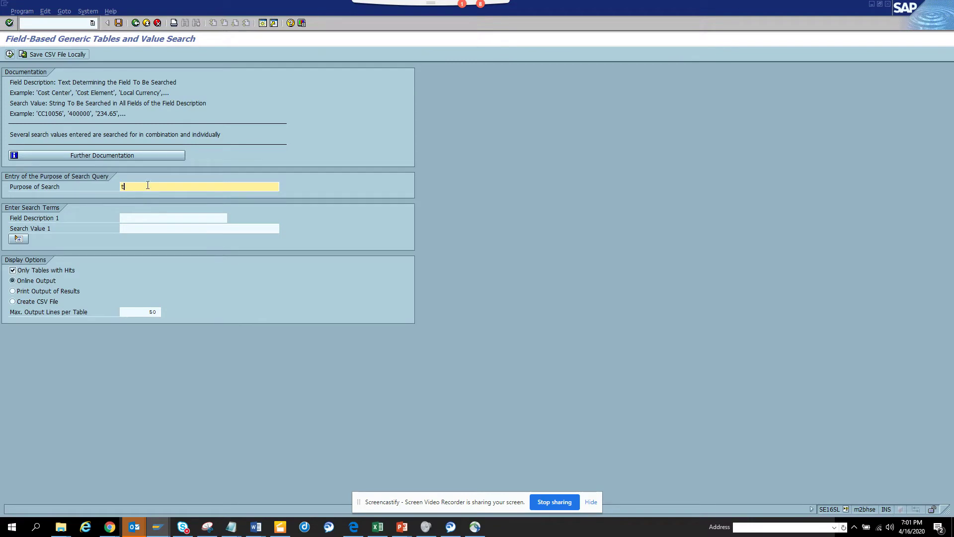
{"action": "left_click", "coordinate": [157, 217]}
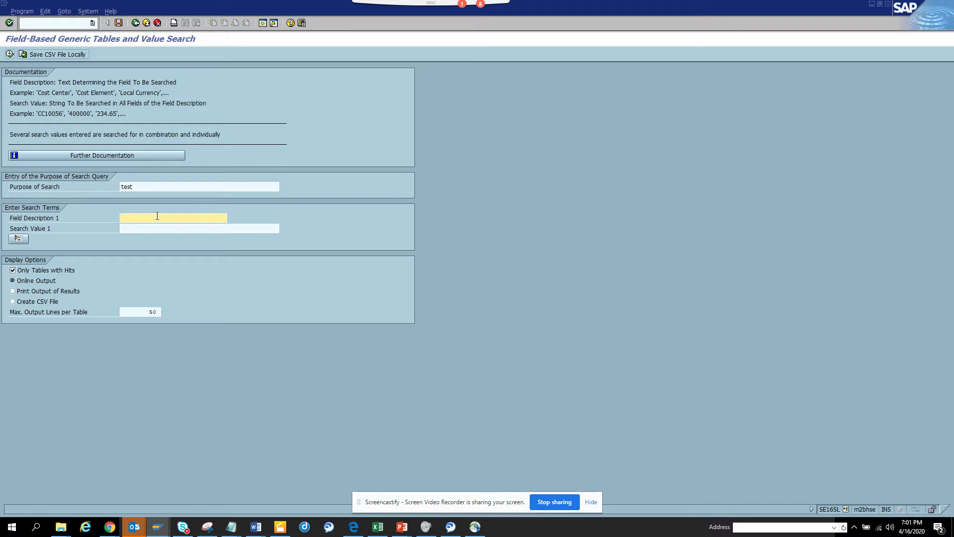
{"action": "type", "text": "invoice"}
{"action": "left_click", "coordinate": [156, 227]}
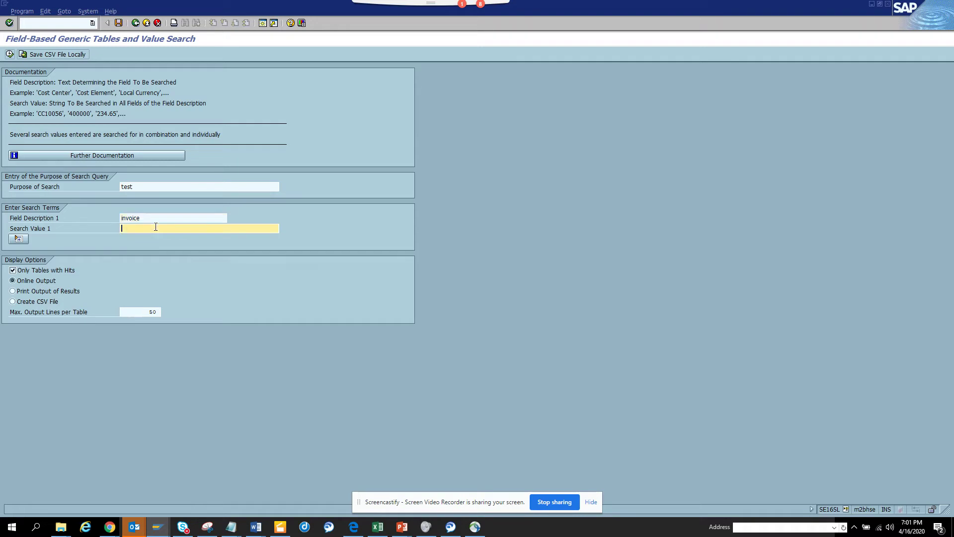
{"action": "key", "text": "ctrl+v"}
{"action": "left_click", "coordinate": [10, 54]}
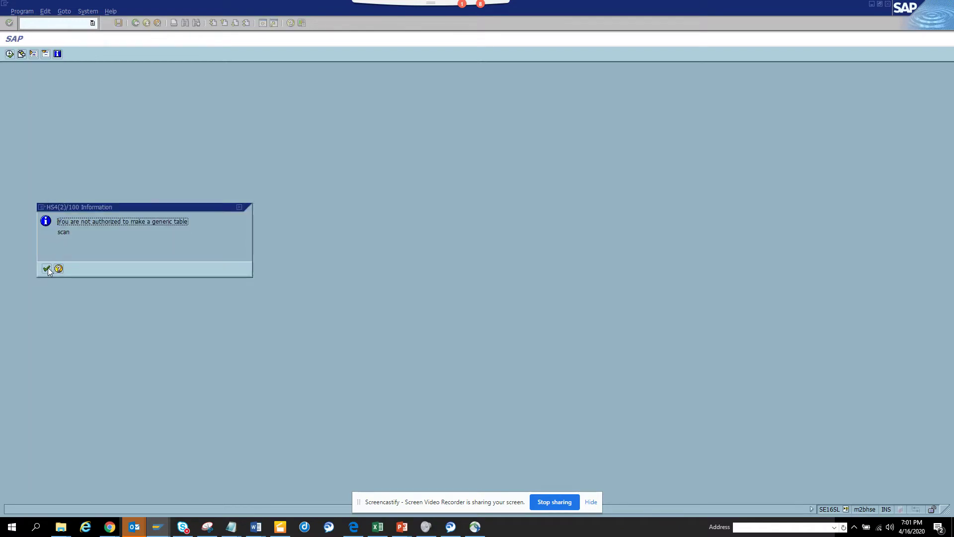
Step: Dismiss the authorization message and rerun the search with /h debugging on
{"action": "left_click", "coordinate": [46, 269]}
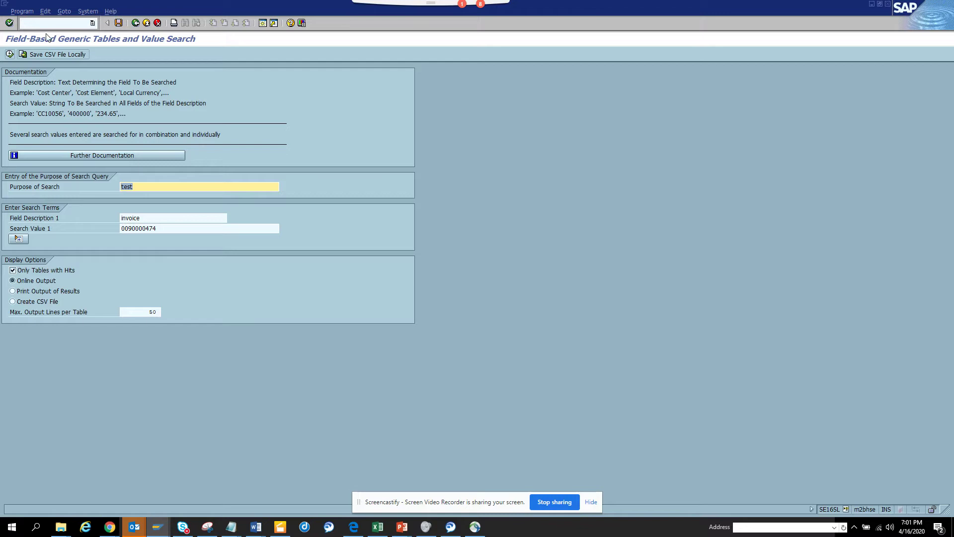
{"action": "left_click", "coordinate": [60, 25]}
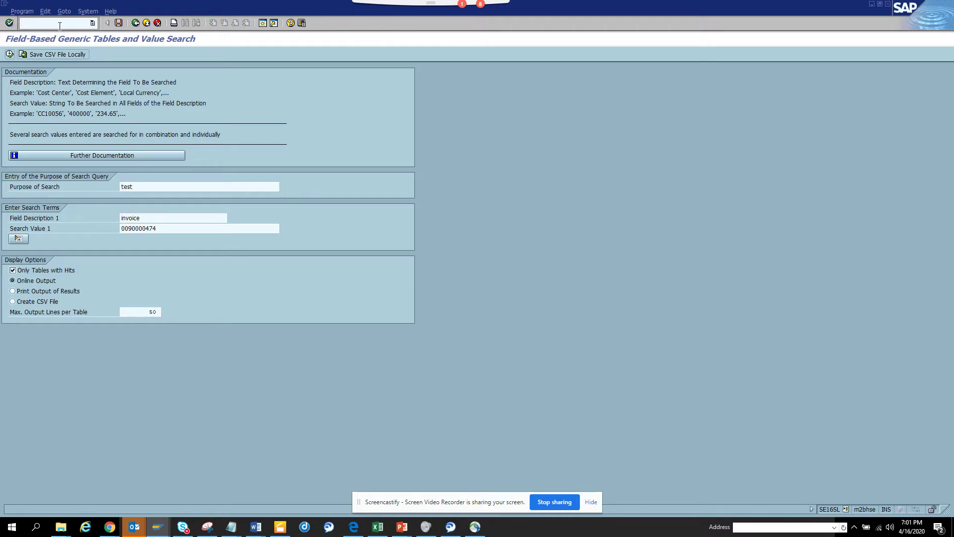
{"action": "type", "text": "/h"}
{"action": "key", "text": "Return"}
{"action": "left_click", "coordinate": [10, 55]}
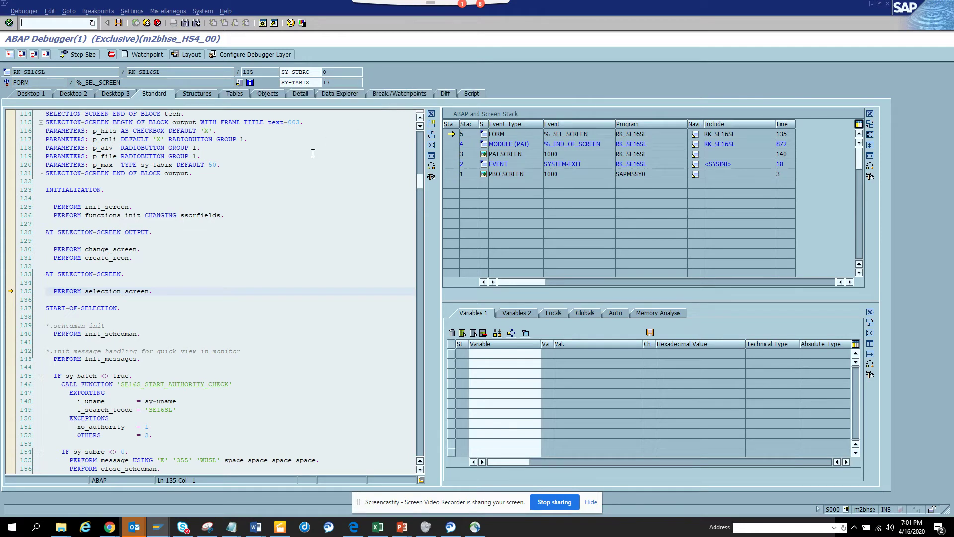
Step: Create a message breakpoint for WUSL 355 and continue until it stops
{"action": "left_click", "coordinate": [397, 93]}
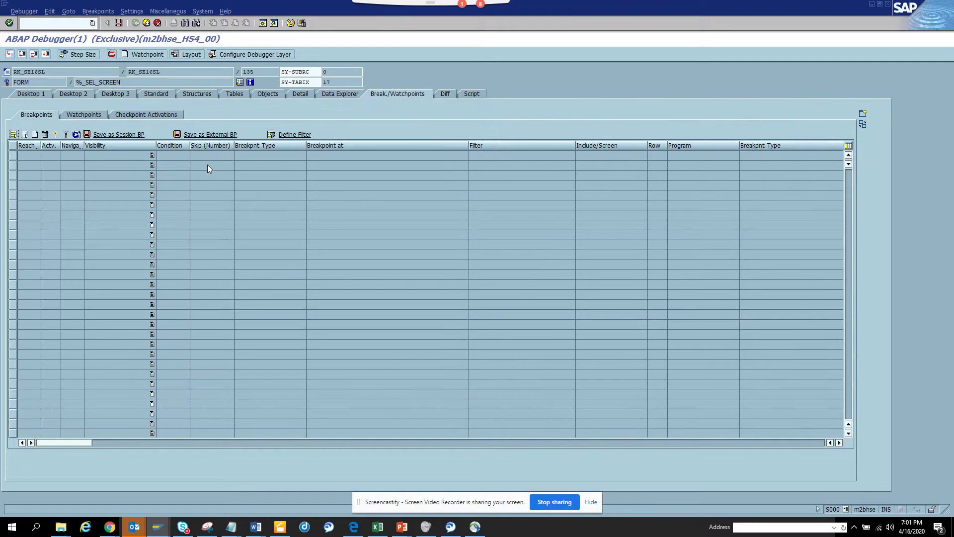
{"action": "left_click", "coordinate": [35, 135]}
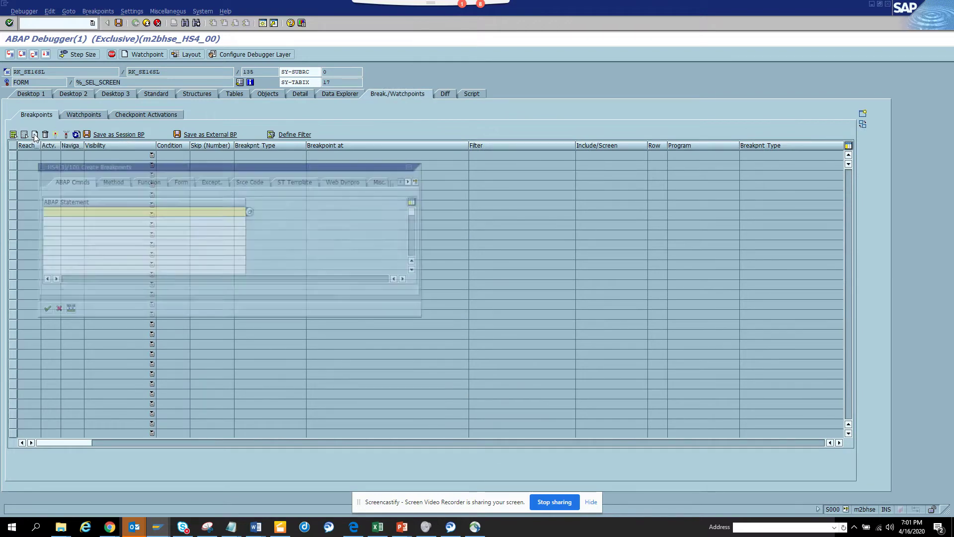
{"action": "left_click", "coordinate": [420, 180]}
{"action": "left_click", "coordinate": [439, 290]}
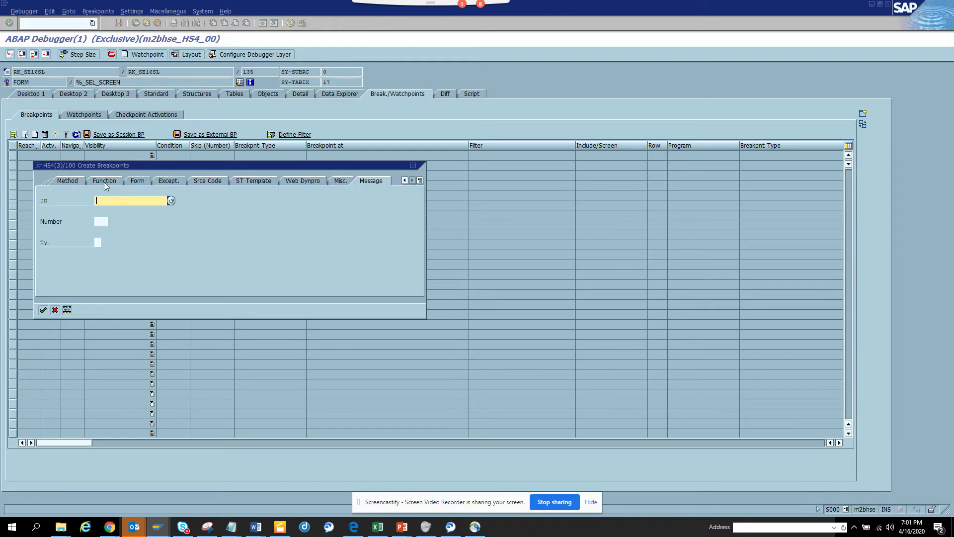
{"action": "type", "text": "W"}
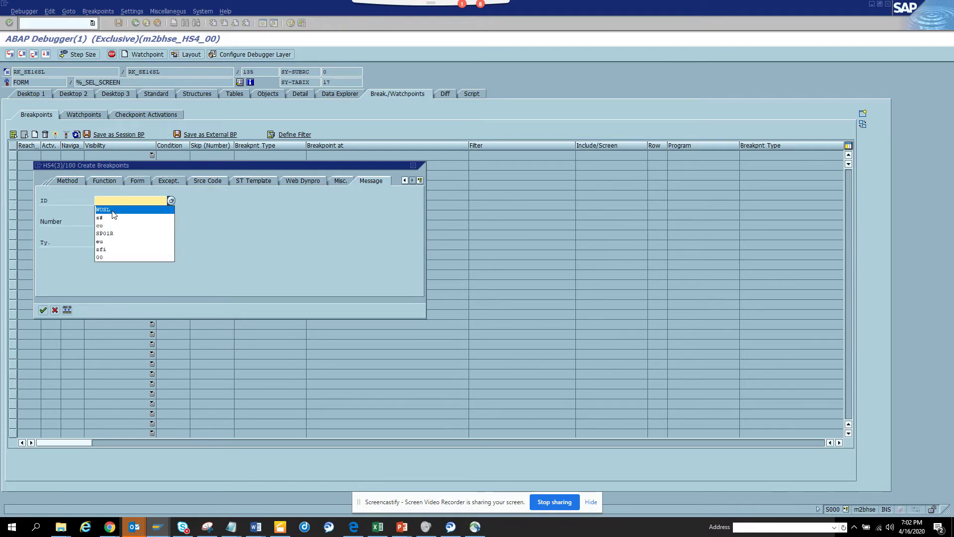
{"action": "left_click", "coordinate": [98, 217]}
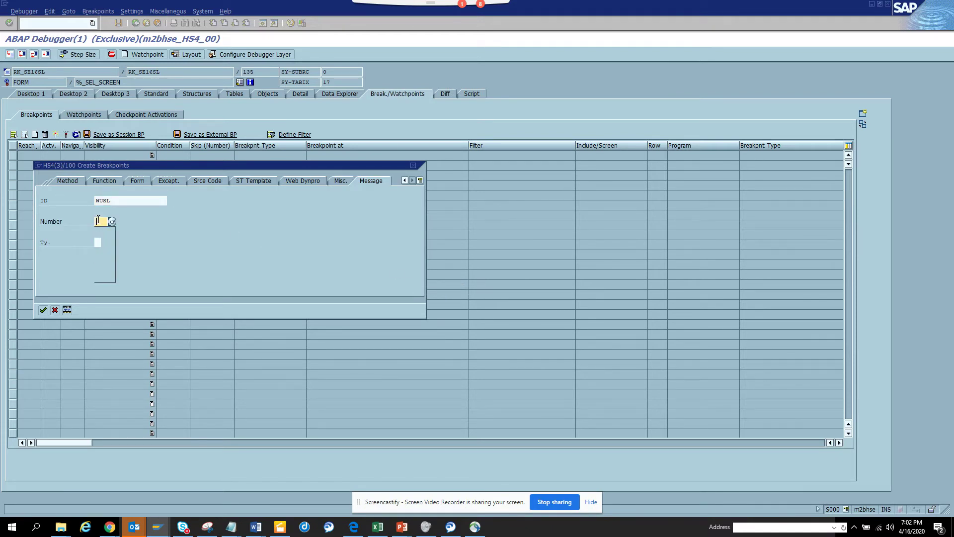
{"action": "left_click", "coordinate": [101, 231]}
{"action": "left_click", "coordinate": [44, 310]}
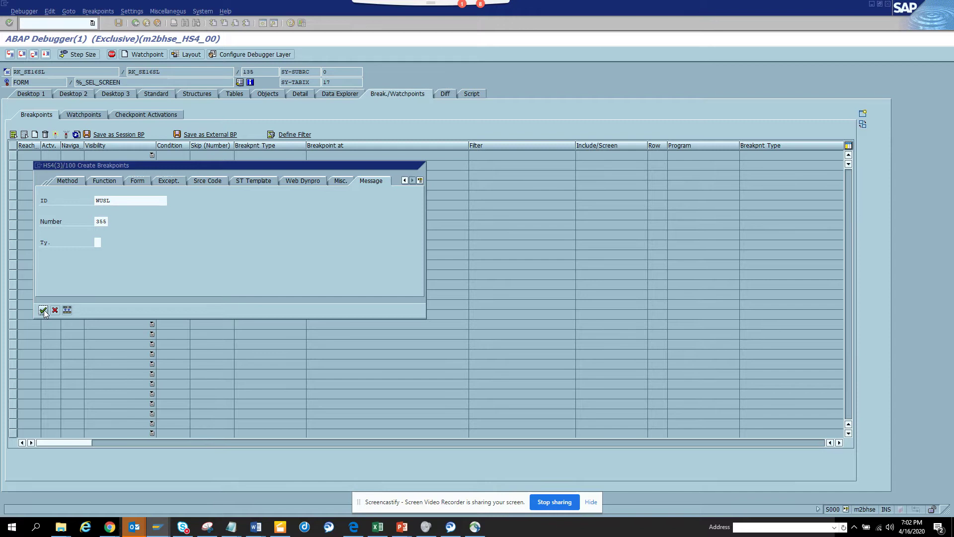
{"action": "left_click", "coordinate": [46, 55]}
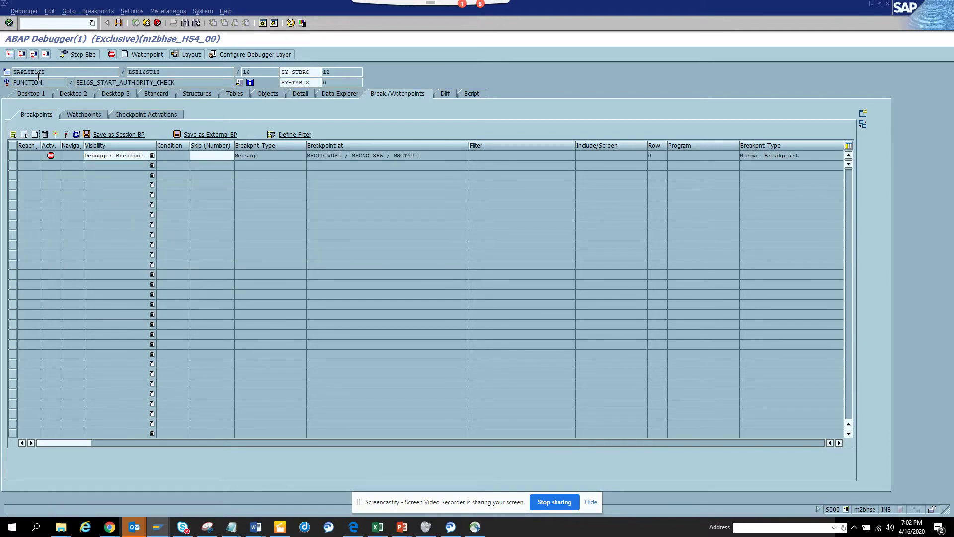
Step: Set a session breakpoint on the line 15 IF check and rerun the value search
{"action": "left_click", "coordinate": [31, 94]}
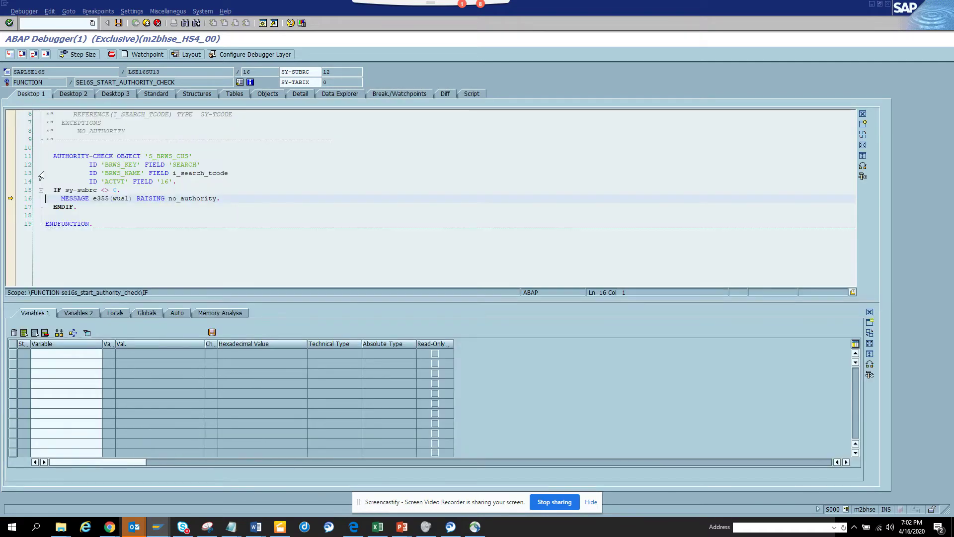
{"action": "left_click", "coordinate": [10, 190]}
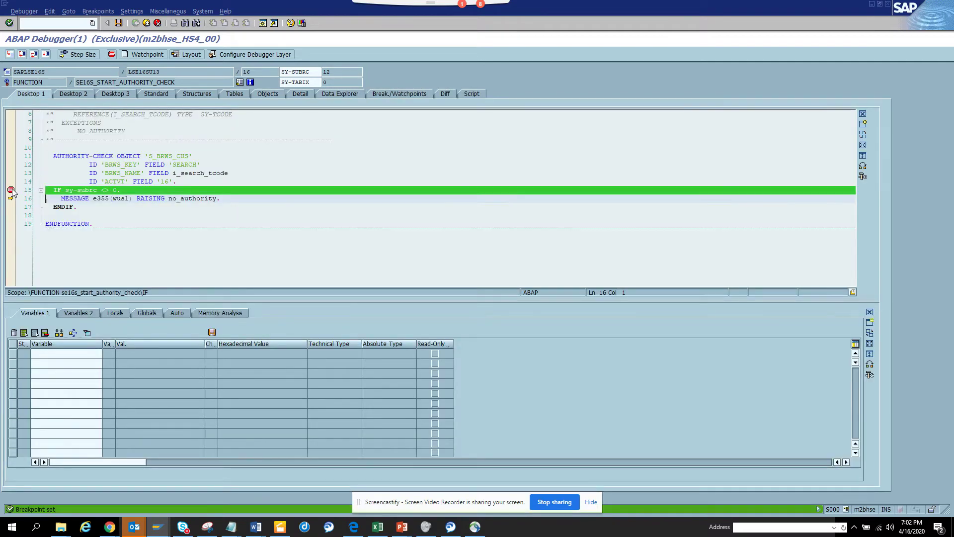
{"action": "left_click", "coordinate": [118, 23]}
{"action": "left_click", "coordinate": [47, 53]}
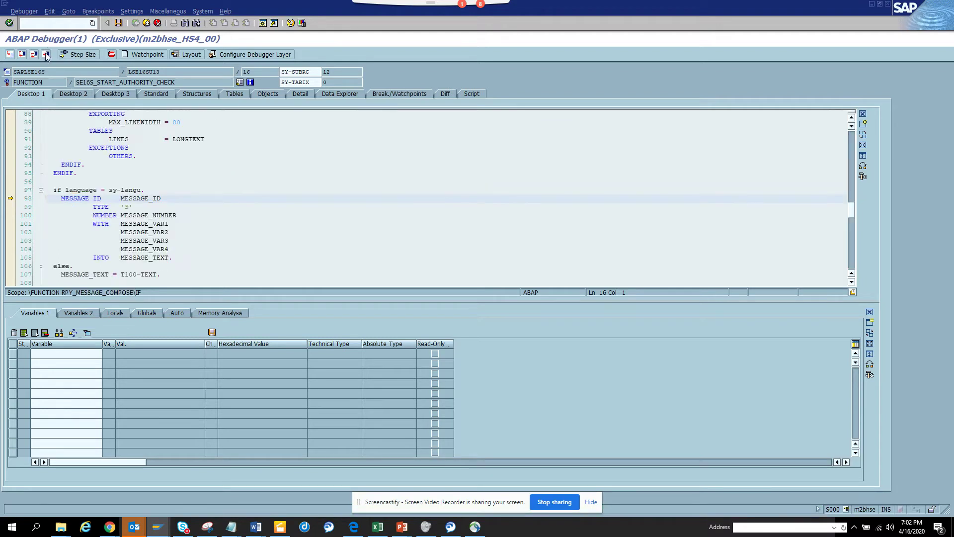
{"action": "left_click", "coordinate": [44, 55]}
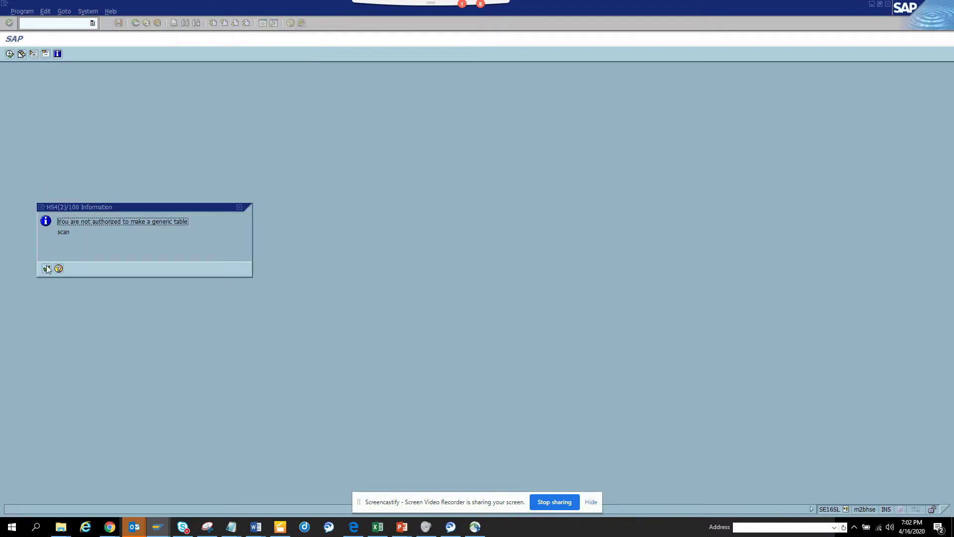
{"action": "left_click", "coordinate": [46, 268]}
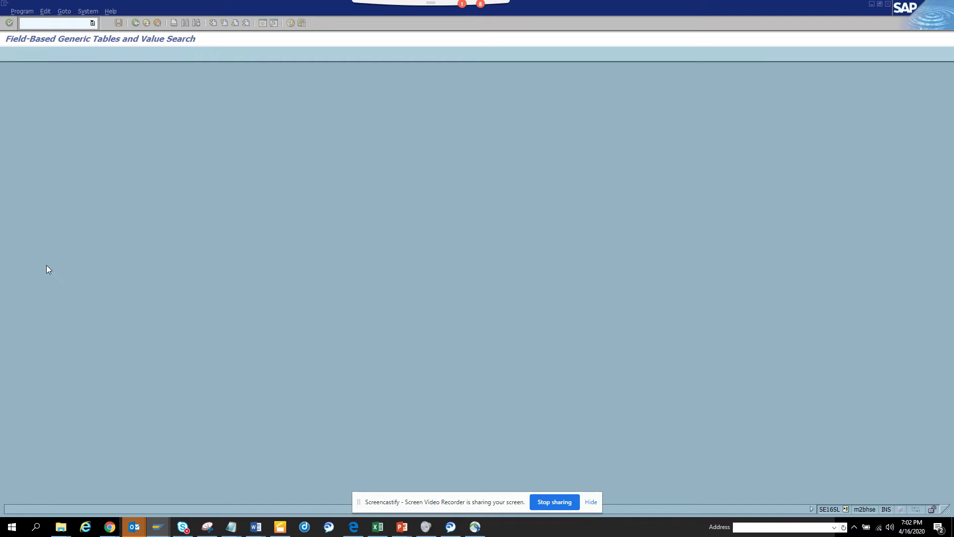
{"action": "left_click", "coordinate": [9, 54]}
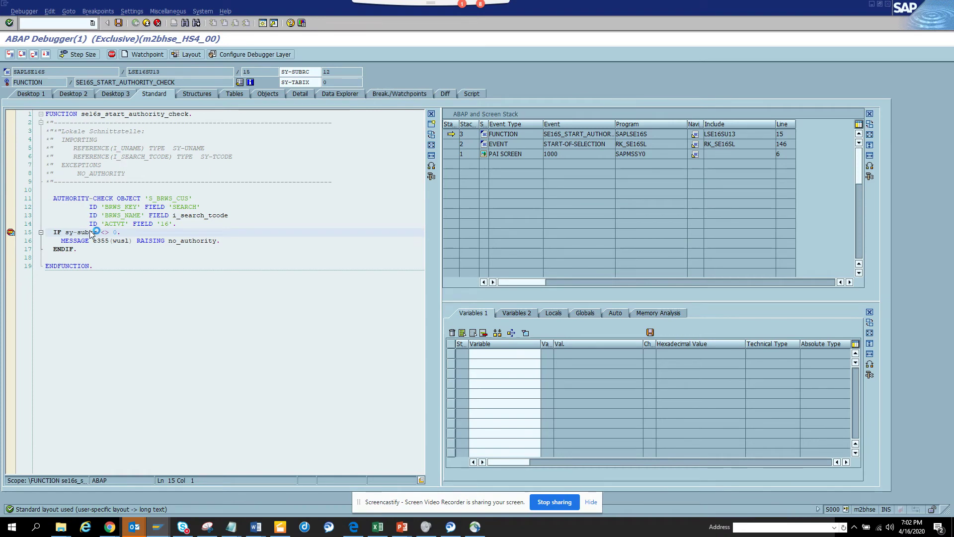
Step: Overwrite SY-SUBRC from 12 to 0 and continue past the authorization check
{"action": "double_click", "coordinate": [91, 232]}
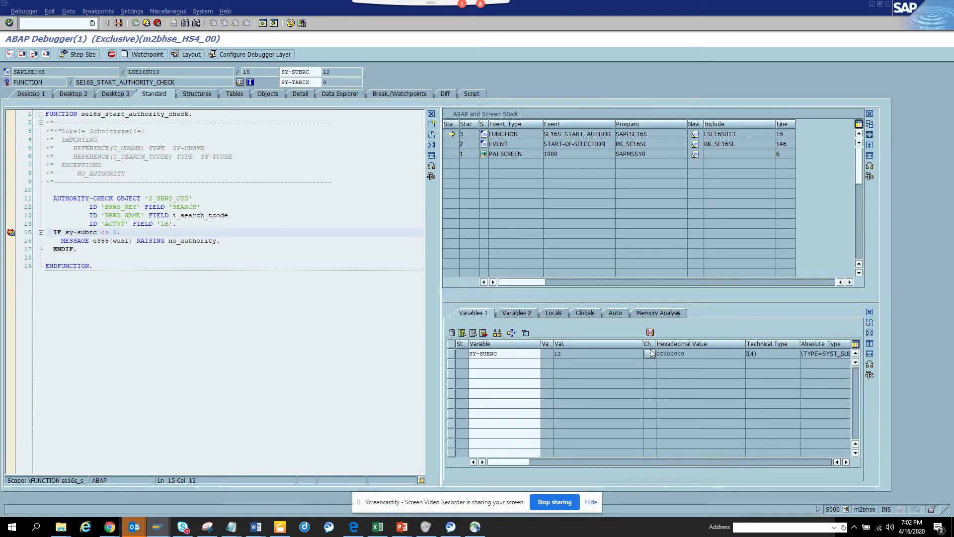
{"action": "left_click", "coordinate": [649, 353]}
{"action": "key", "text": "BackSpace"}
{"action": "key", "text": "BackSpace"}
{"action": "type", "text": "0"}
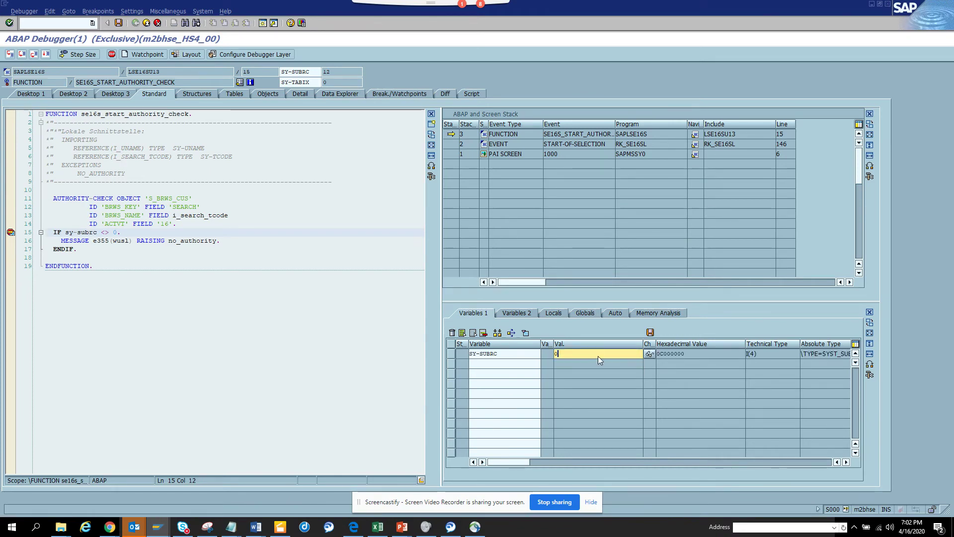
{"action": "key", "text": "Return"}
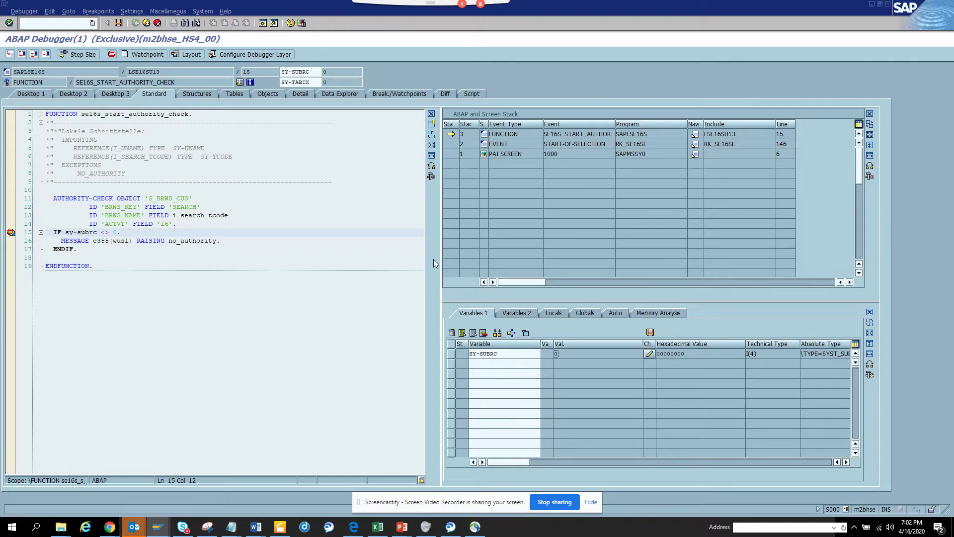
{"action": "left_click", "coordinate": [46, 54]}
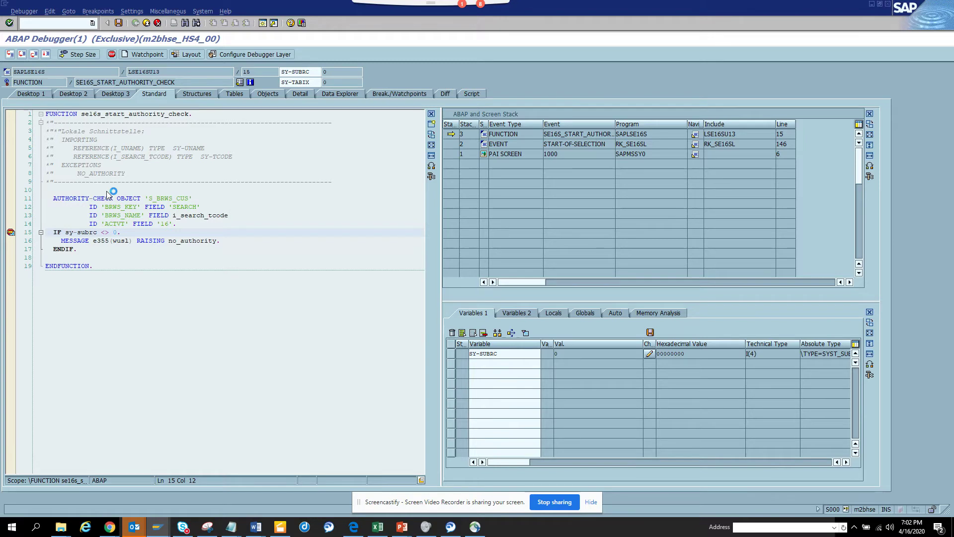
{"action": "key", "text": "alt+Tab"}
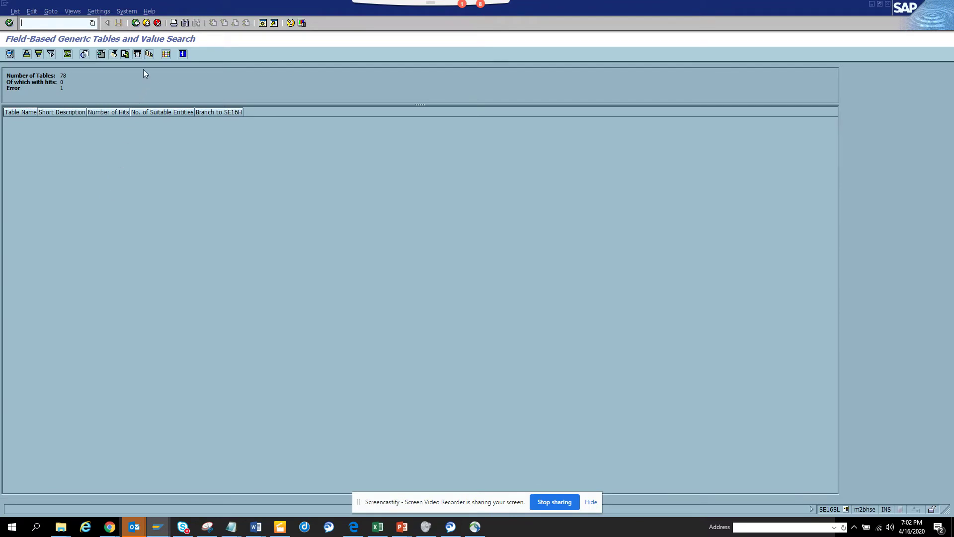
Step: Return to the search form, change Field Description 1 to 'reference', and rerun
{"action": "left_click", "coordinate": [136, 23]}
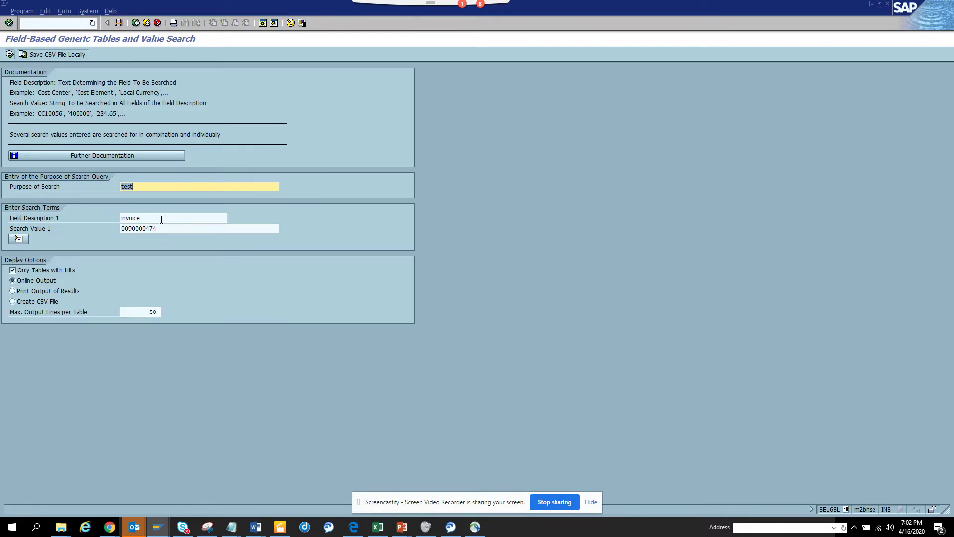
{"action": "key", "text": "Tab"}
{"action": "type", "text": "re"}
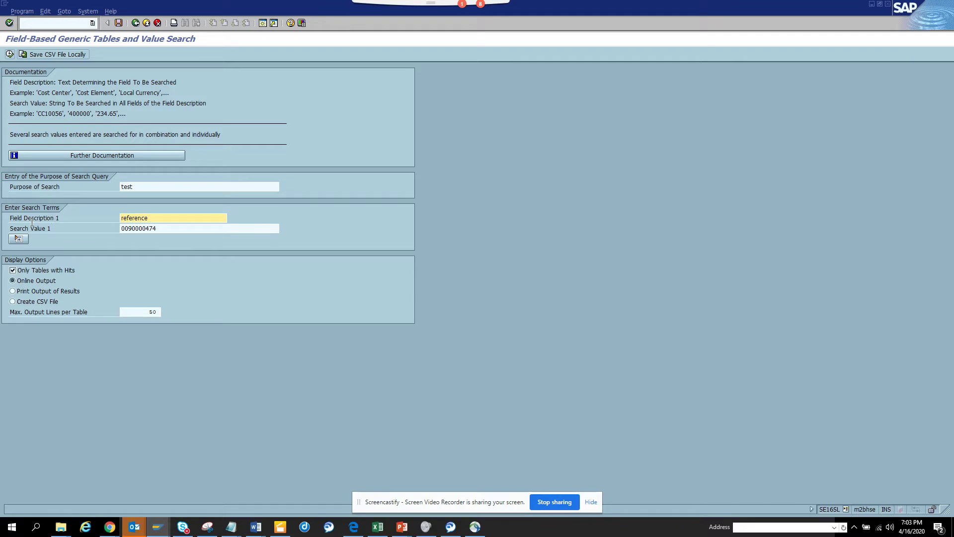
{"action": "left_click", "coordinate": [10, 54]}
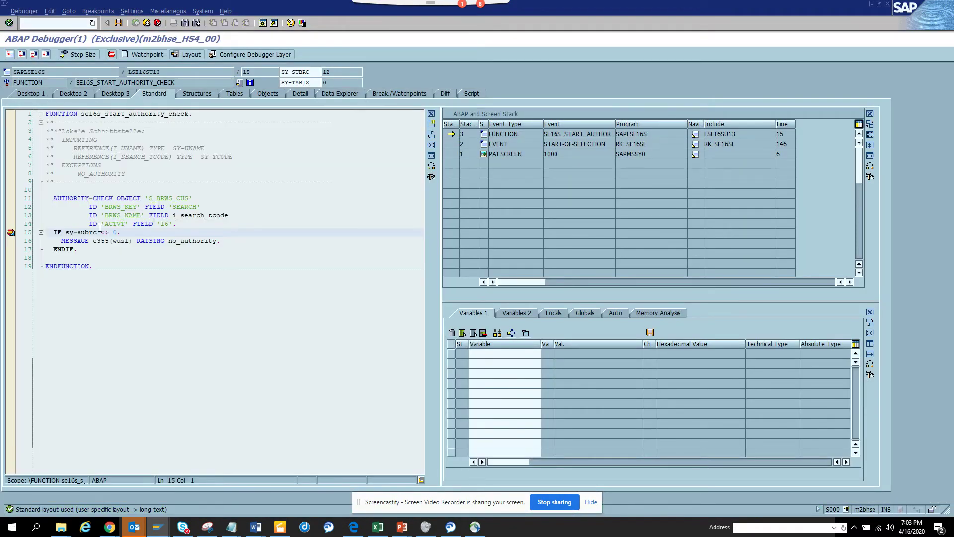
Step: Set SY-SUBRC to 0 again, then leave the MESSAGE_TYPE_UNKNOWN runtime error screen
{"action": "double_click", "coordinate": [91, 232]}
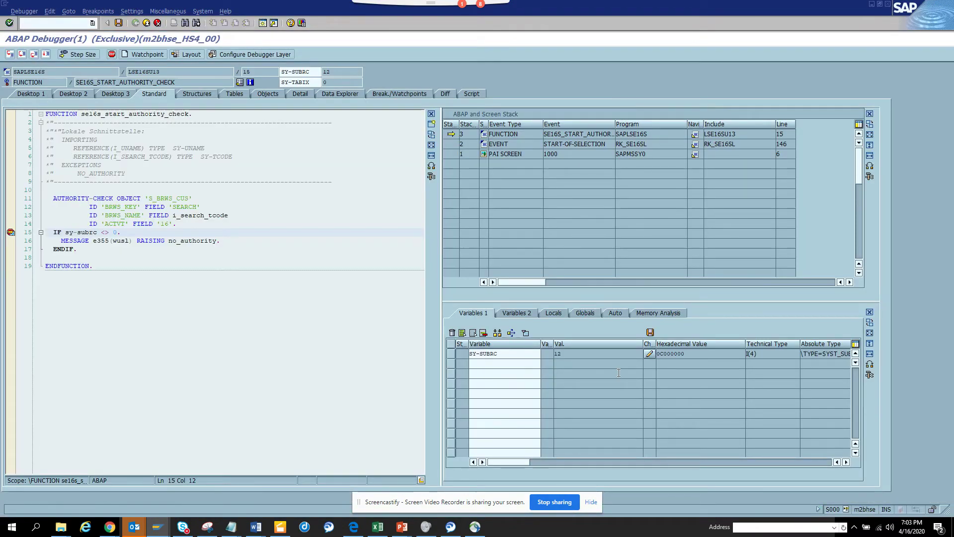
{"action": "left_click", "coordinate": [649, 353]}
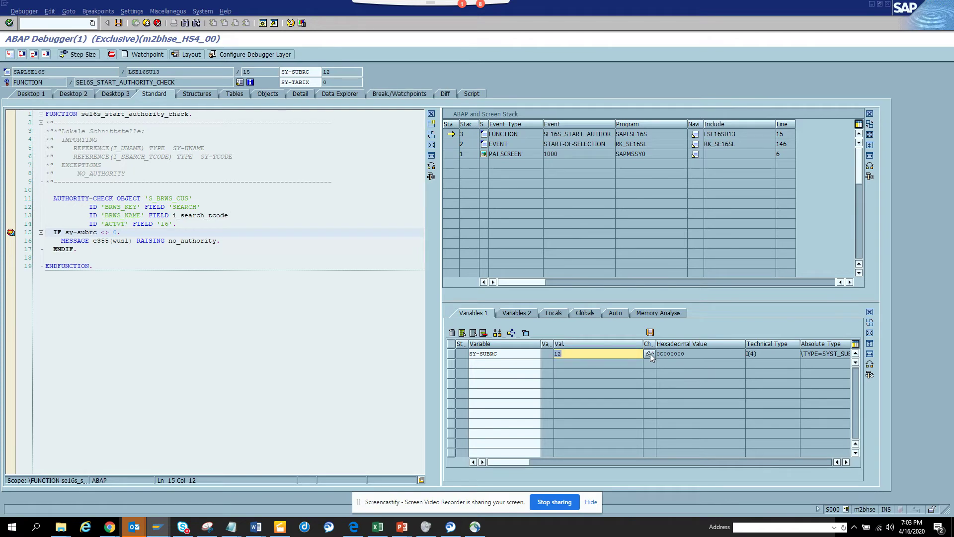
{"action": "type", "text": "0"}
{"action": "key", "text": "Return"}
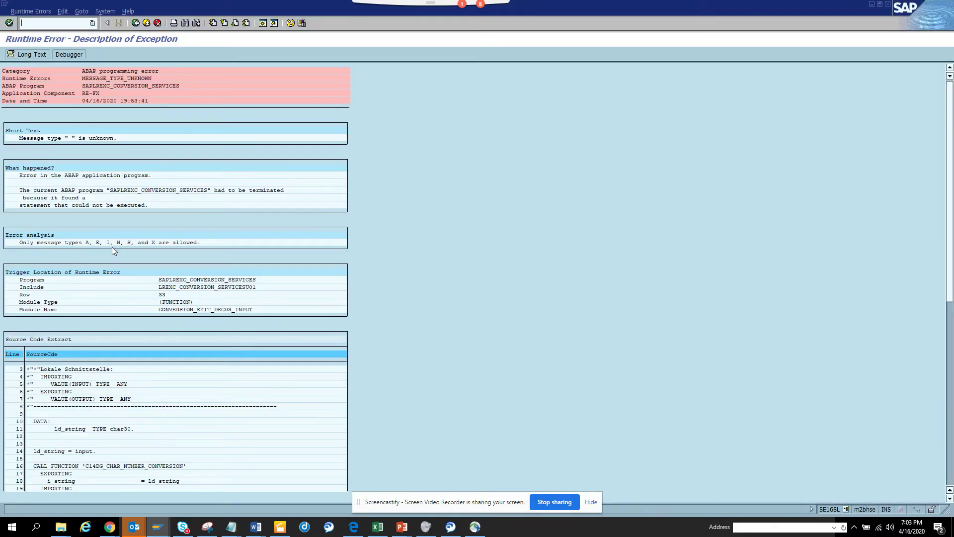
{"action": "left_click", "coordinate": [135, 23]}
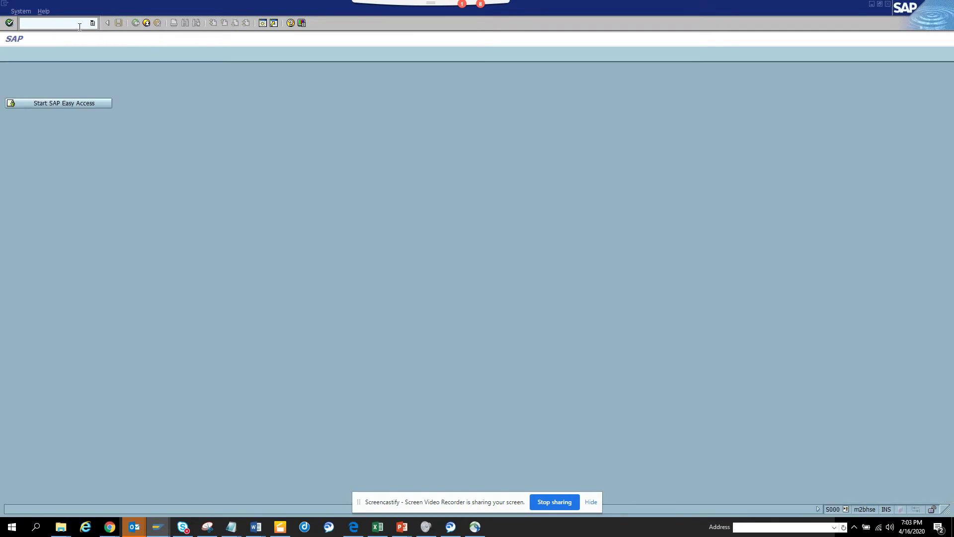
{"action": "type", "text": "se16t"}
{"action": "key", "text": "Return"}
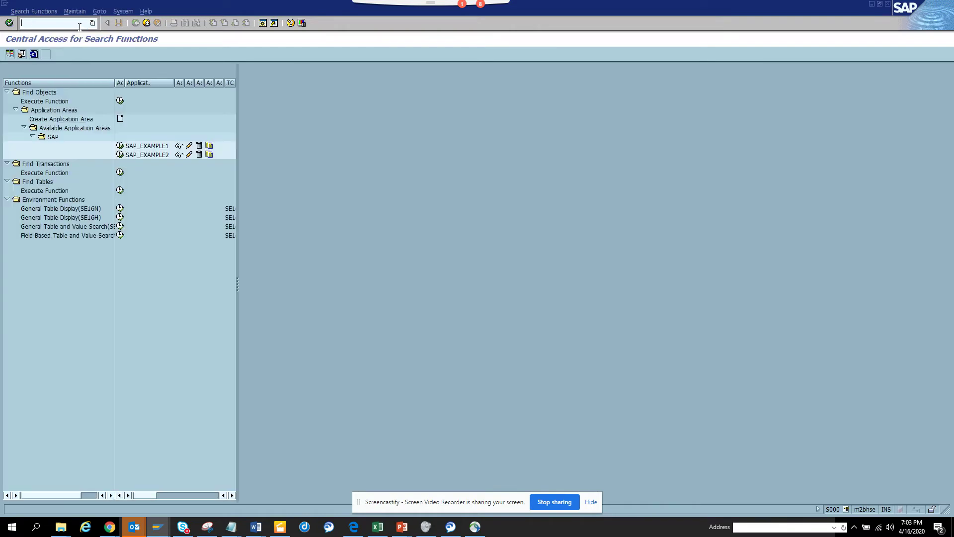
{"action": "left_click", "coordinate": [119, 236]}
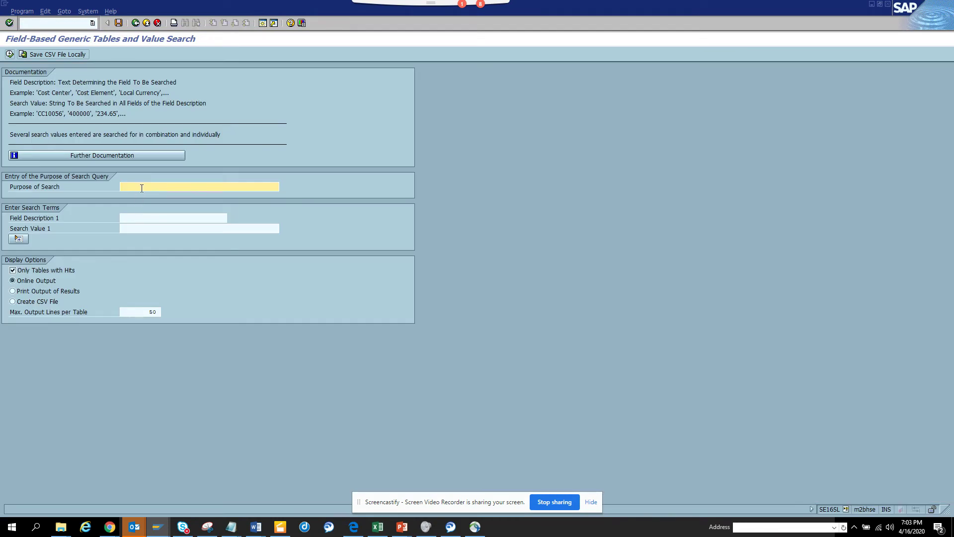
{"action": "type", "text": "test"}
{"action": "key", "text": "Tab"}
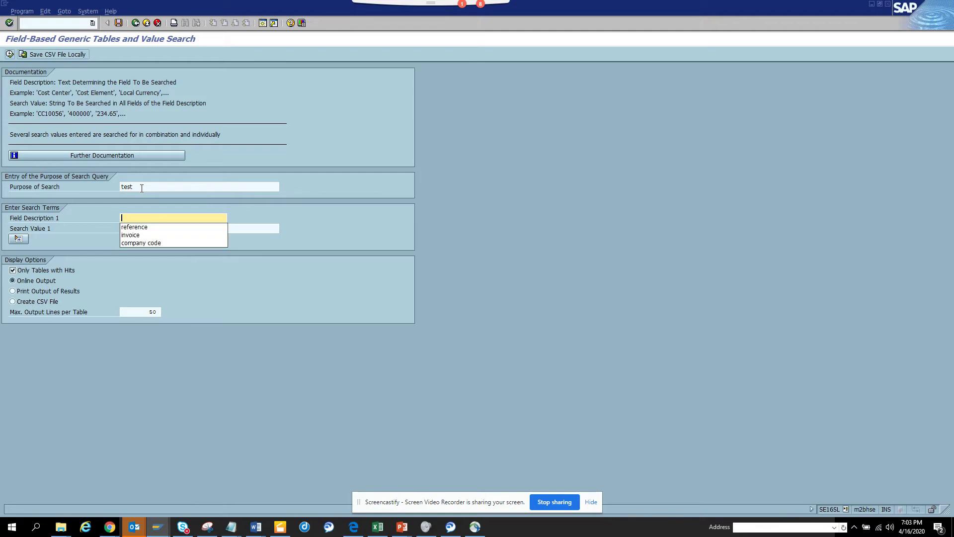
{"action": "left_click", "coordinate": [153, 232]}
{"action": "left_click", "coordinate": [157, 231]}
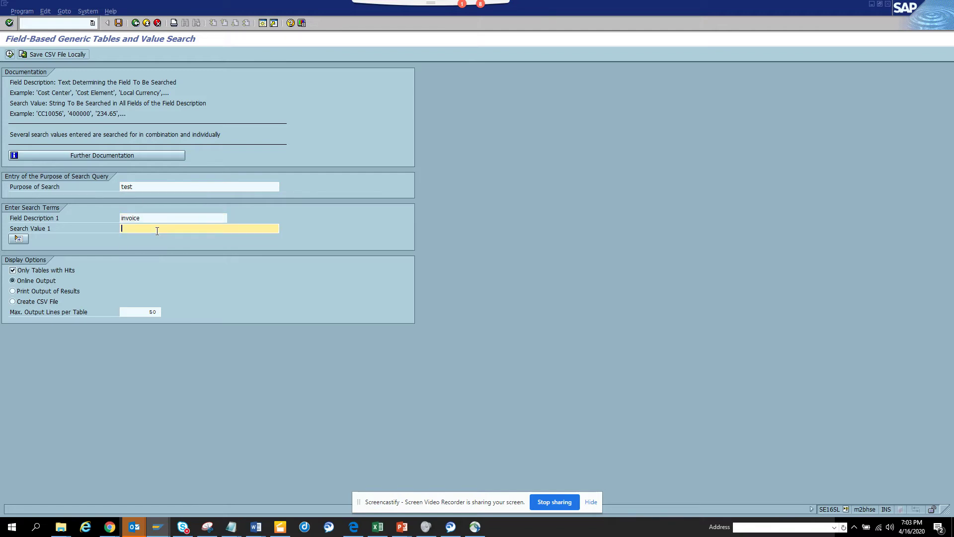
{"action": "left_click", "coordinate": [157, 246]}
Step: Compare invoice numbers against the FBL1N vendor line item list, then rerun the SE16SL search
{"action": "key", "text": "alt+Tab"}
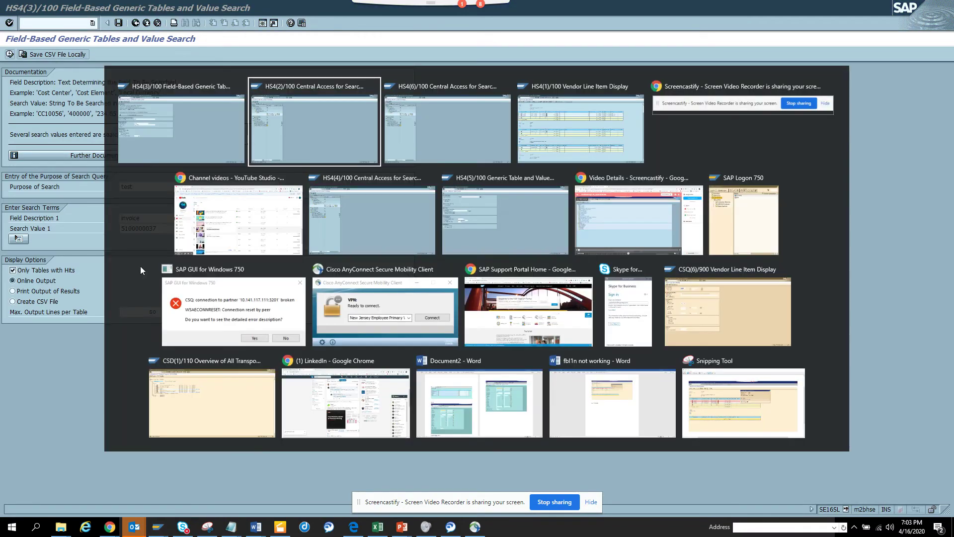
{"action": "key", "text": "Tab"}
{"action": "key", "text": "Tab"}
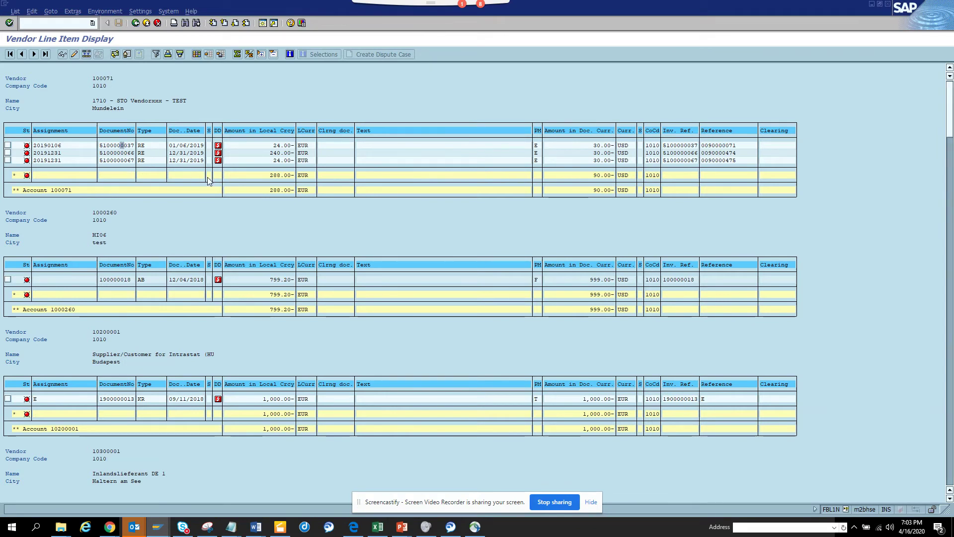
{"action": "key", "text": "alt+Tab"}
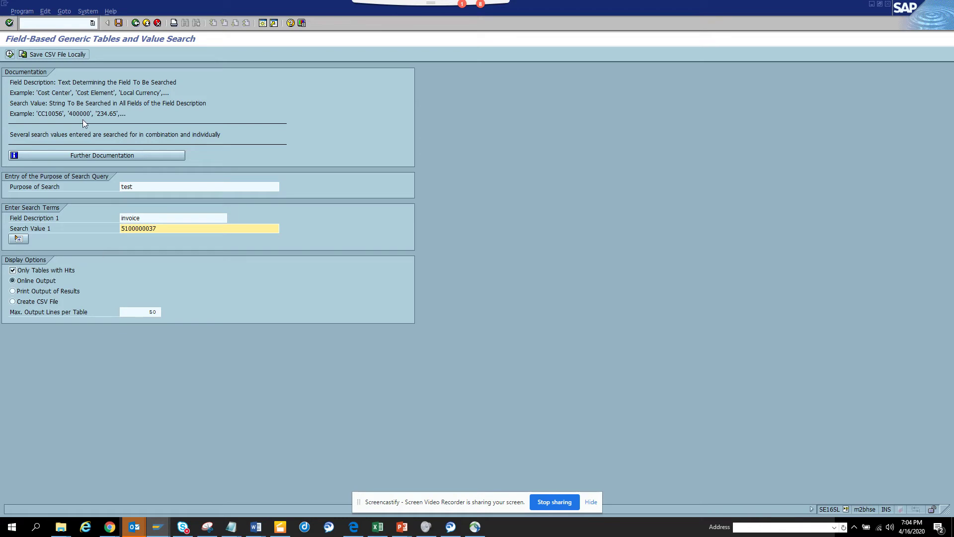
{"action": "left_click", "coordinate": [9, 54]}
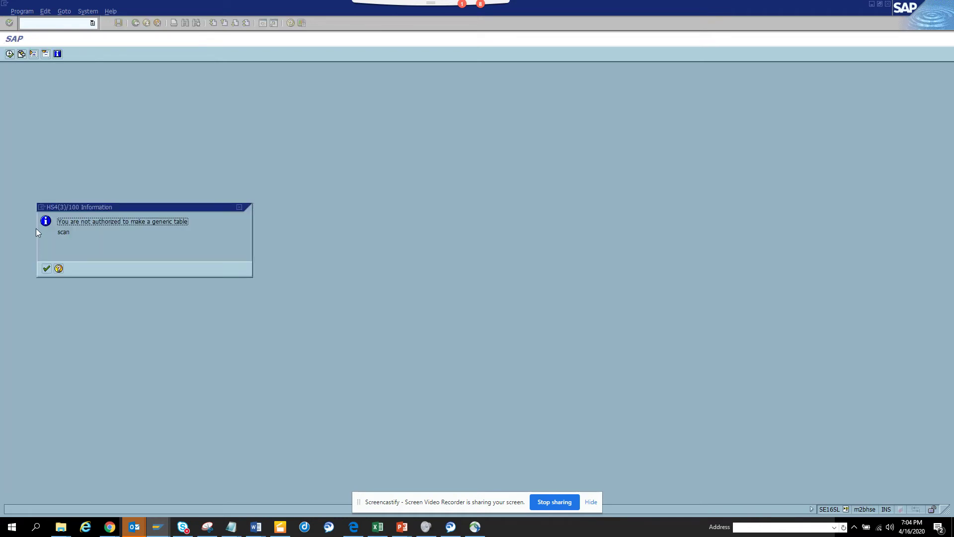
Step: Dismiss the not-authorized message and turn on debugging to reprocess the search
{"action": "left_click", "coordinate": [47, 269]}
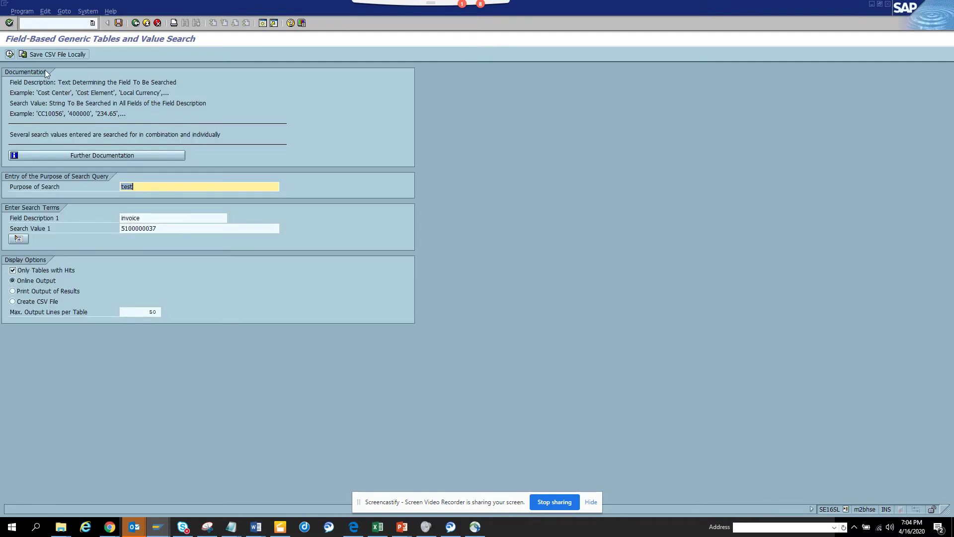
{"action": "left_click", "coordinate": [54, 22]}
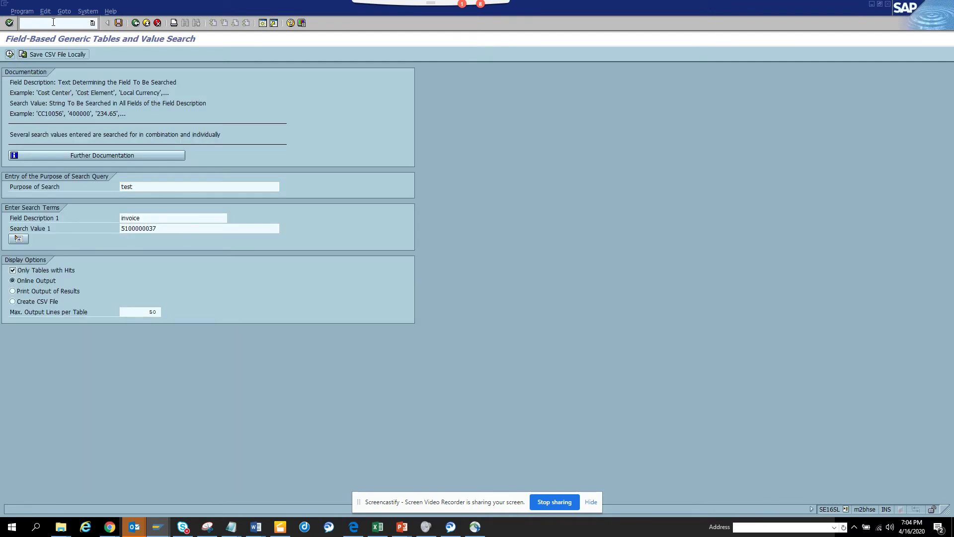
{"action": "key", "text": "Return"}
{"action": "key", "text": "Return"}
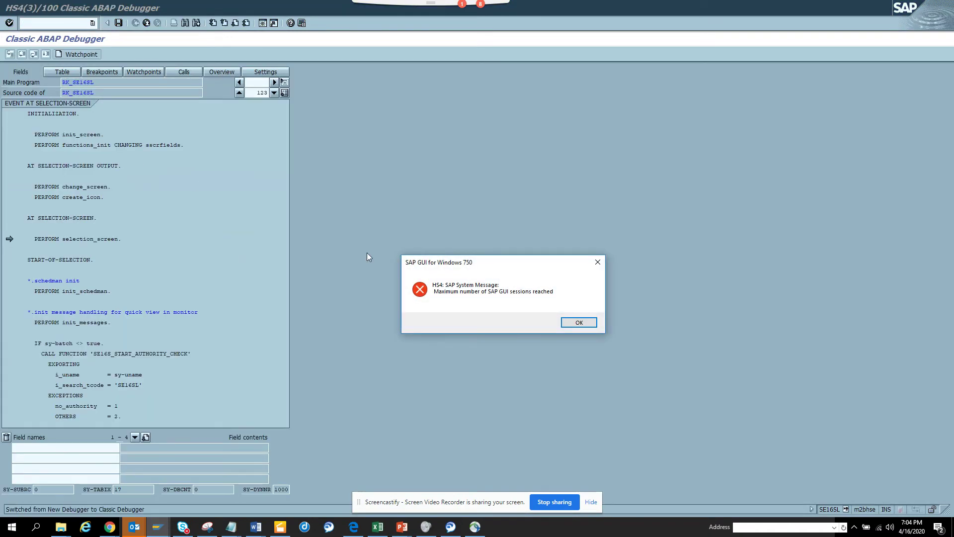
Step: Close an unneeded SAP session to clear the maximum-sessions error, then switch to the classic debugger
{"action": "left_click", "coordinate": [579, 322]}
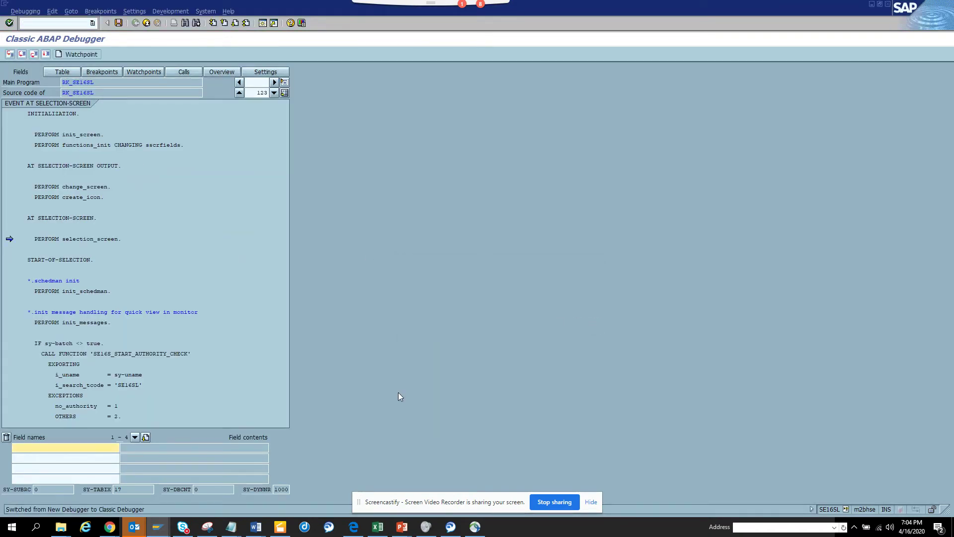
{"action": "left_click", "coordinate": [158, 527]}
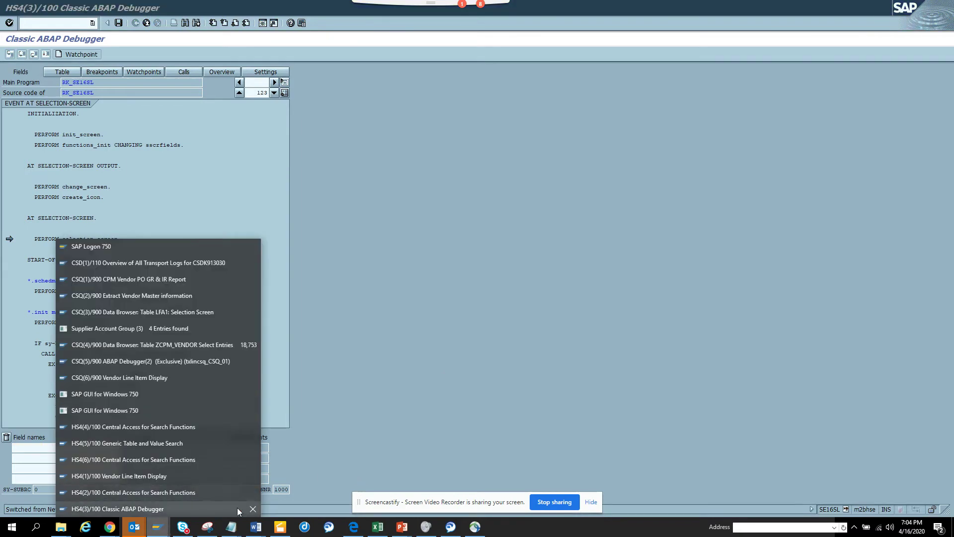
{"action": "mouse_move", "coordinate": [253, 474]}
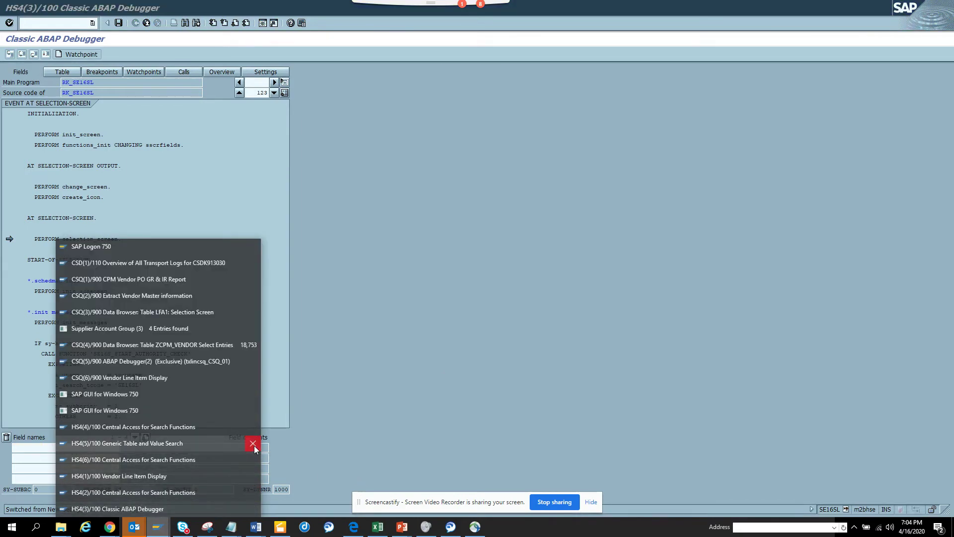
{"action": "left_click", "coordinate": [253, 427]}
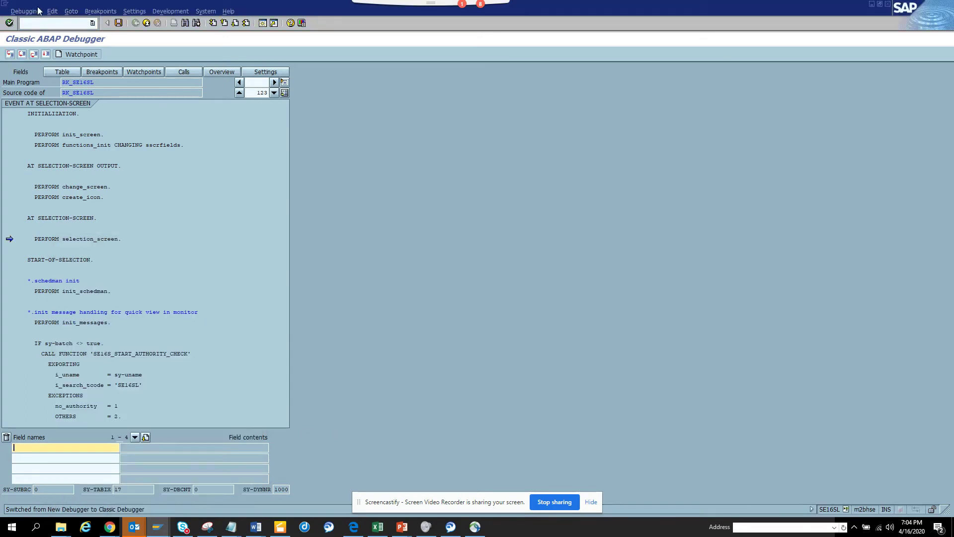
{"action": "left_click", "coordinate": [40, 11]}
Step: Switch back to the new ABAP debugger and create a message breakpoint for WUSL 355
{"action": "left_click", "coordinate": [67, 88]}
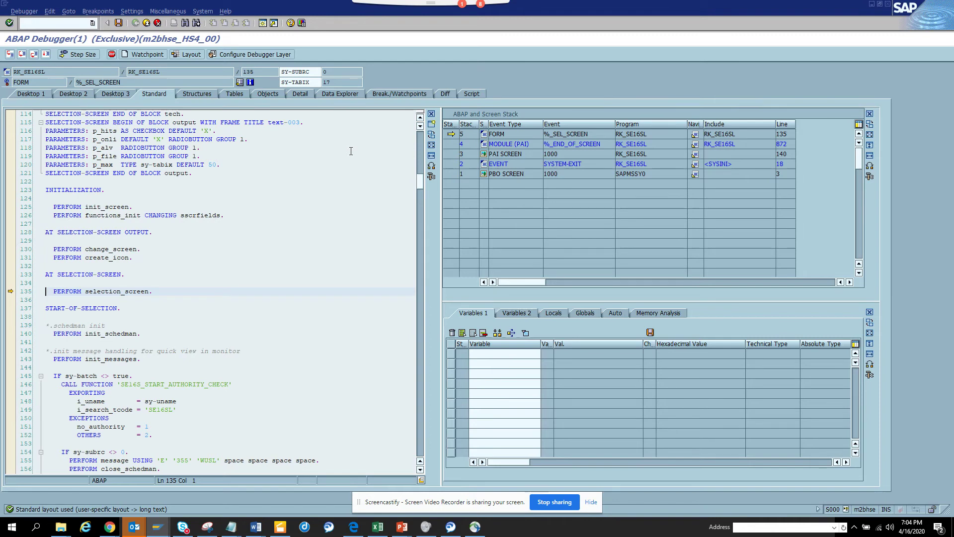
{"action": "left_click", "coordinate": [396, 90]}
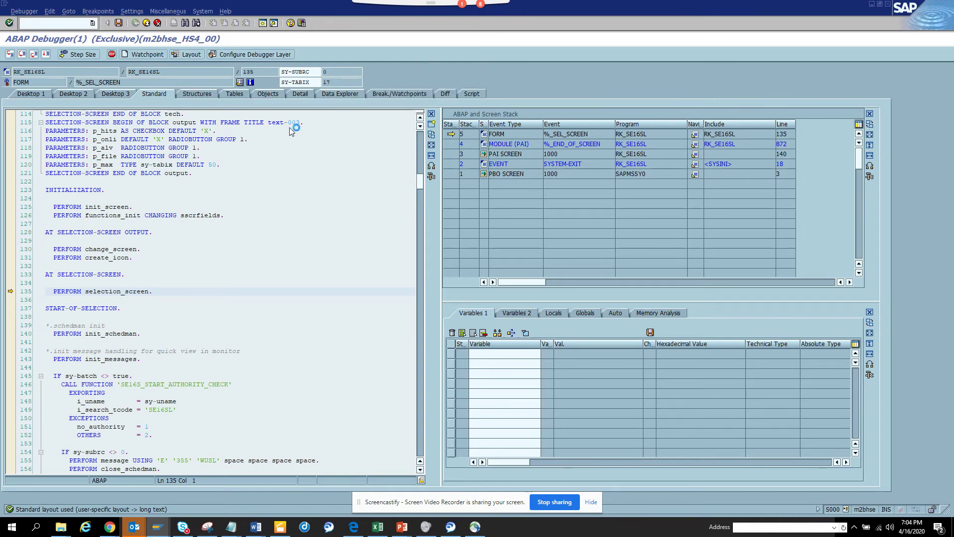
{"action": "left_click", "coordinate": [35, 135]}
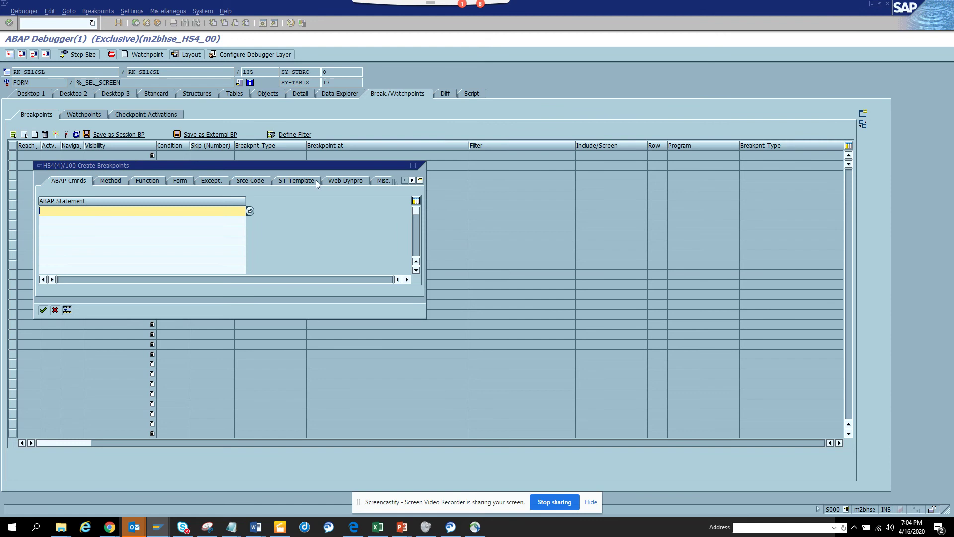
{"action": "left_click", "coordinate": [420, 181]}
{"action": "left_click", "coordinate": [446, 291]}
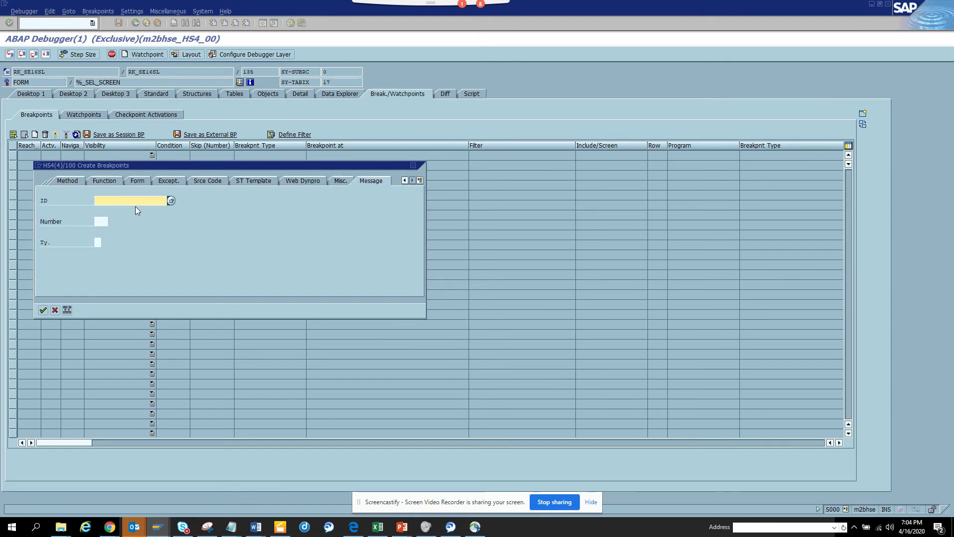
{"action": "left_click", "coordinate": [96, 203]}
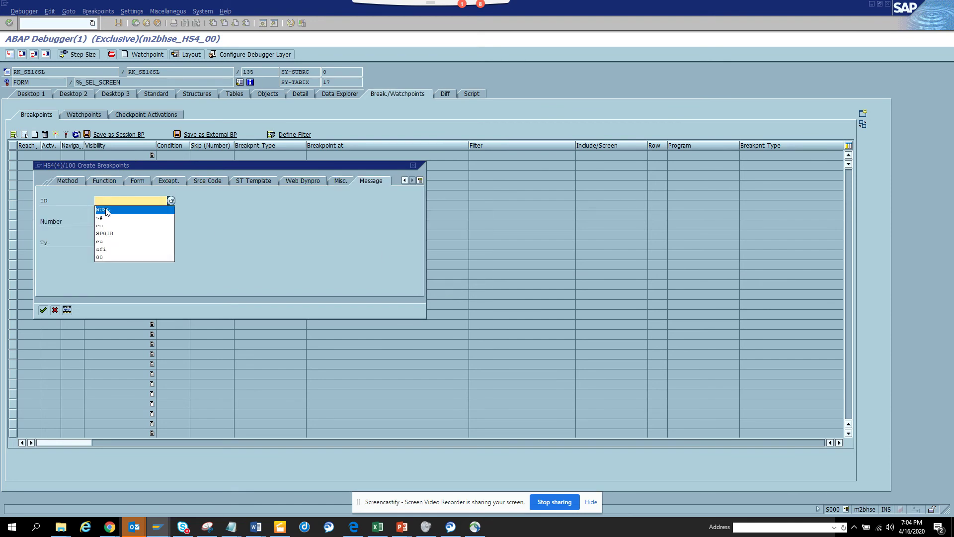
{"action": "left_click", "coordinate": [106, 210]}
{"action": "left_click", "coordinate": [99, 219]}
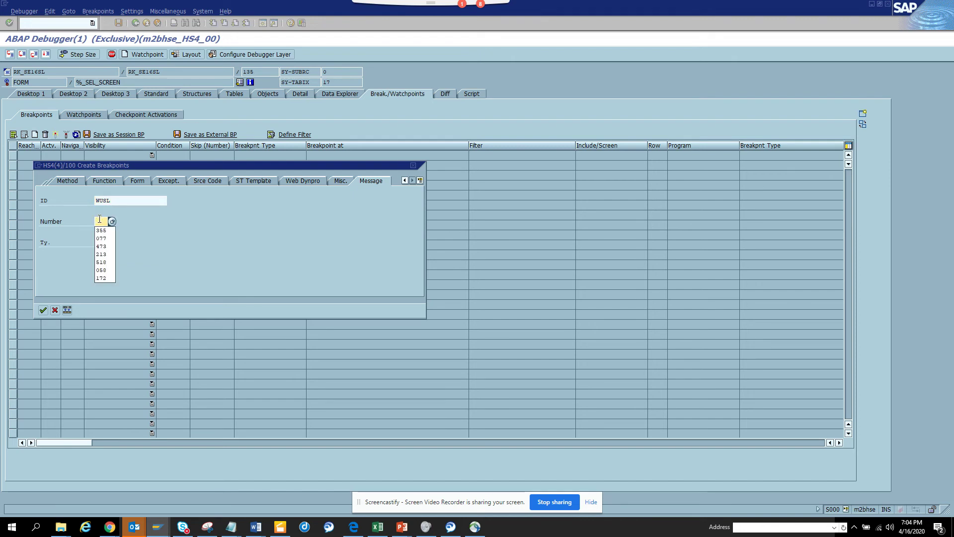
{"action": "left_click", "coordinate": [104, 231]}
{"action": "left_click", "coordinate": [43, 309]}
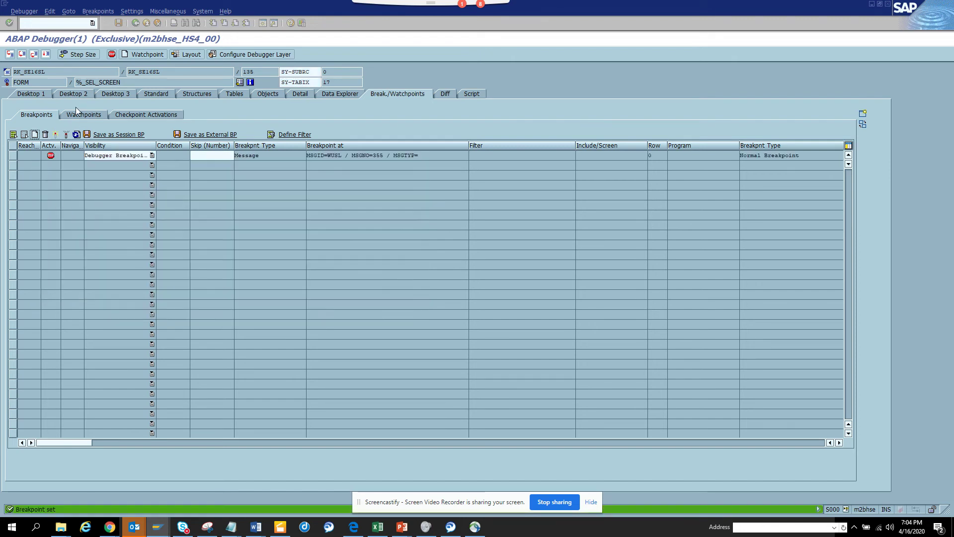
Step: Run to the message breakpoint, set a breakpoint on the sy-subrc check at line 15, and save breakpoints
{"action": "left_click", "coordinate": [39, 95]}
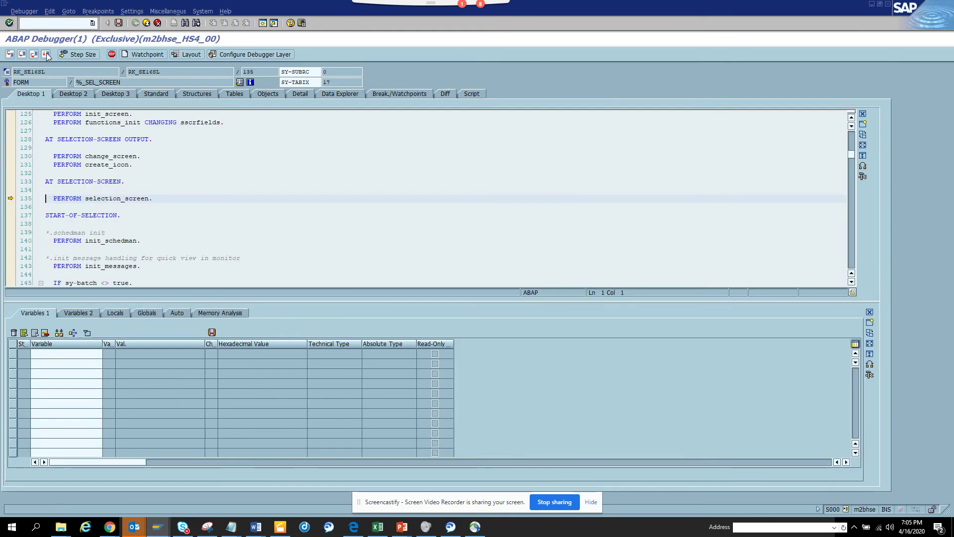
{"action": "left_click", "coordinate": [46, 55]}
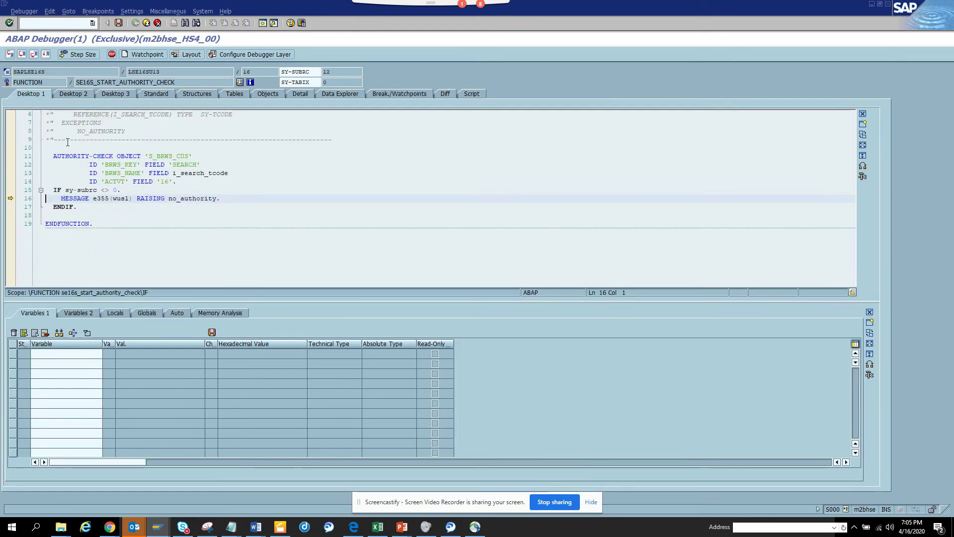
{"action": "left_click", "coordinate": [12, 192]}
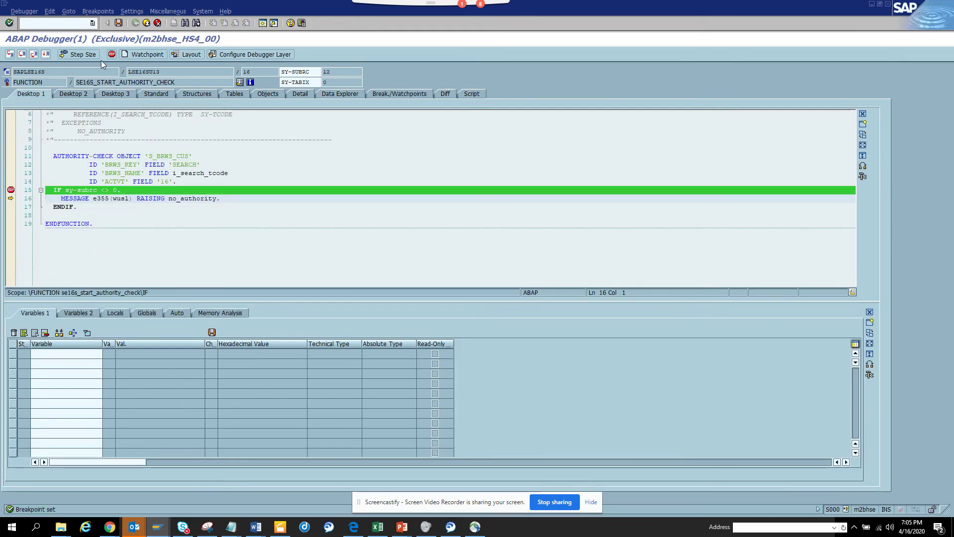
{"action": "left_click", "coordinate": [118, 24]}
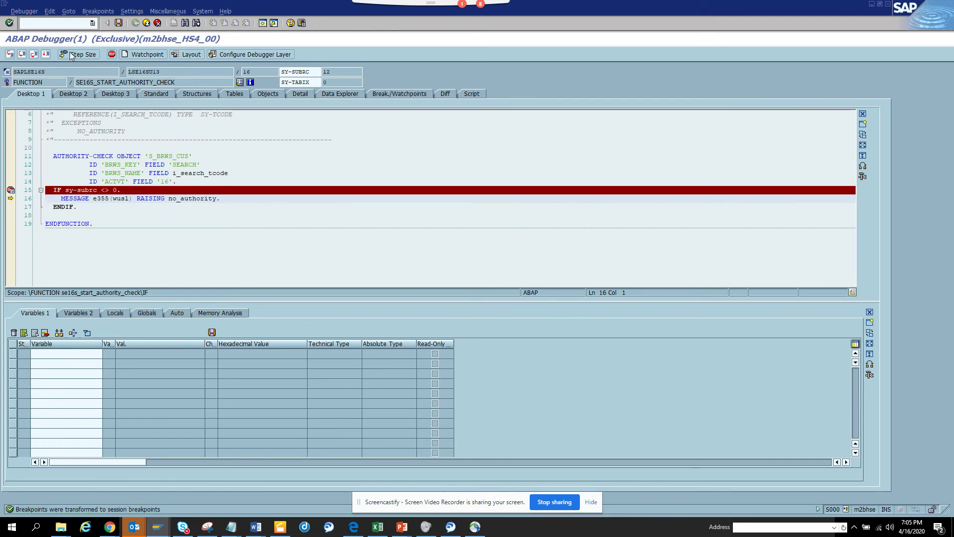
Step: Continue to the not-authorized message, dismiss it, and rerun the field-based search
{"action": "left_click", "coordinate": [47, 54]}
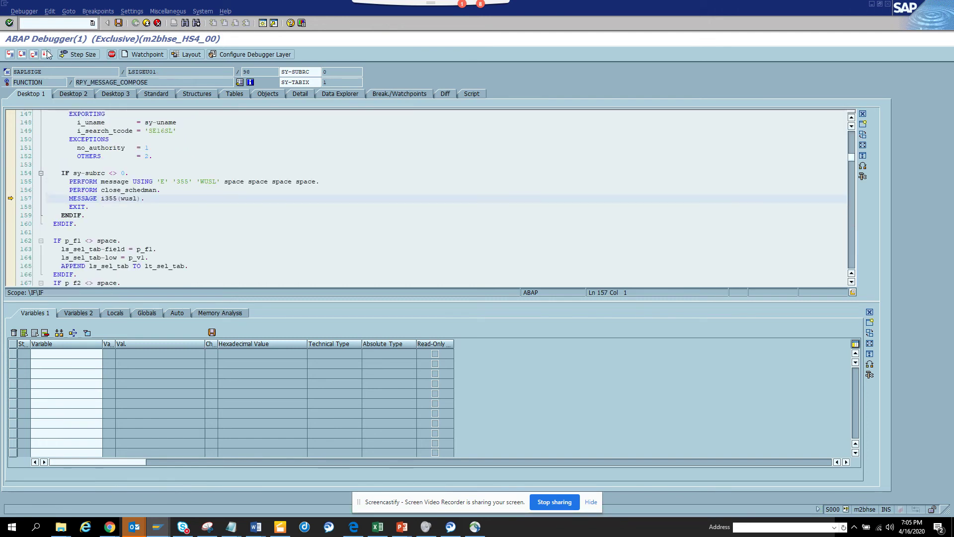
{"action": "left_click", "coordinate": [47, 54]}
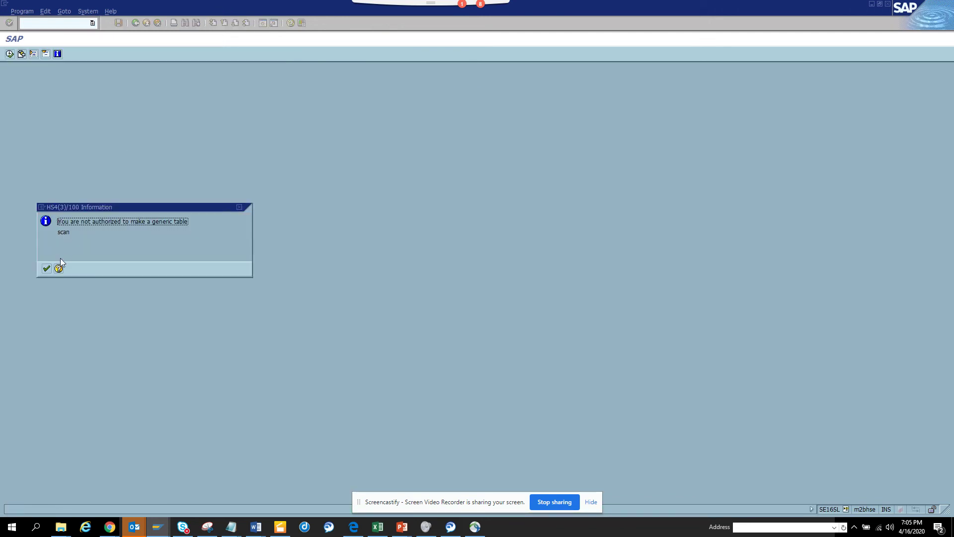
{"action": "left_click", "coordinate": [46, 269]}
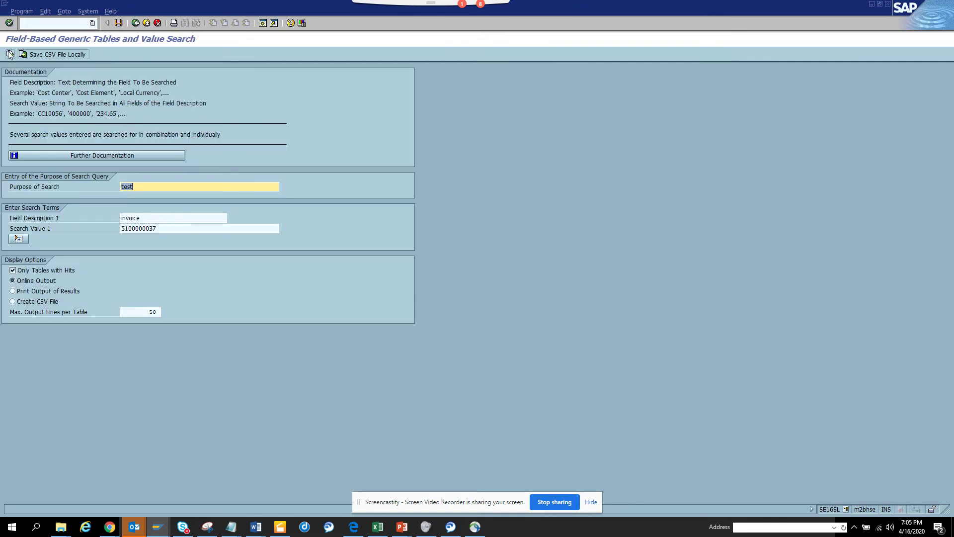
{"action": "left_click", "coordinate": [10, 55]}
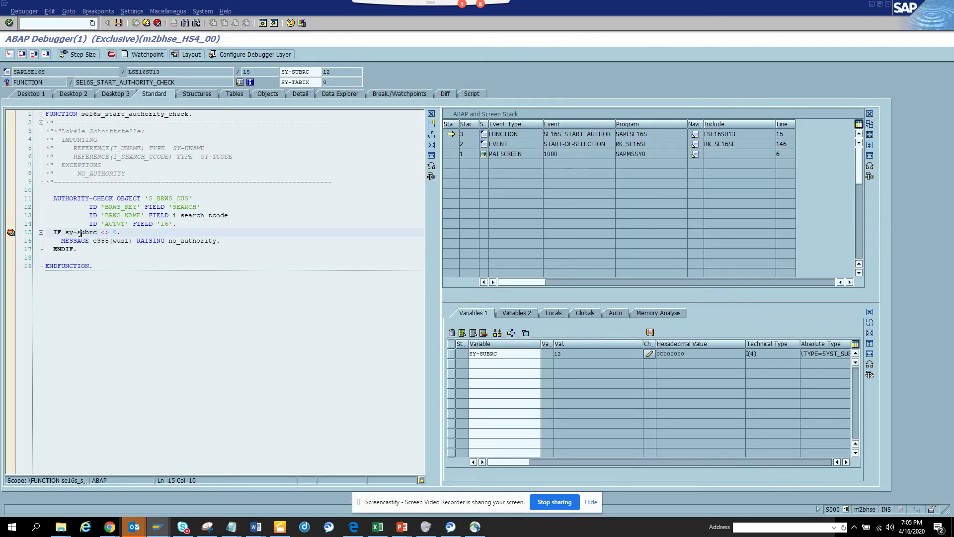
Step: Overwrite SY-SUBRC with 0 at the authority check and continue, listing hits in RBKP and RBTX
{"action": "left_click", "coordinate": [648, 354]}
{"action": "type", "text": "0"}
{"action": "key", "text": "Return"}
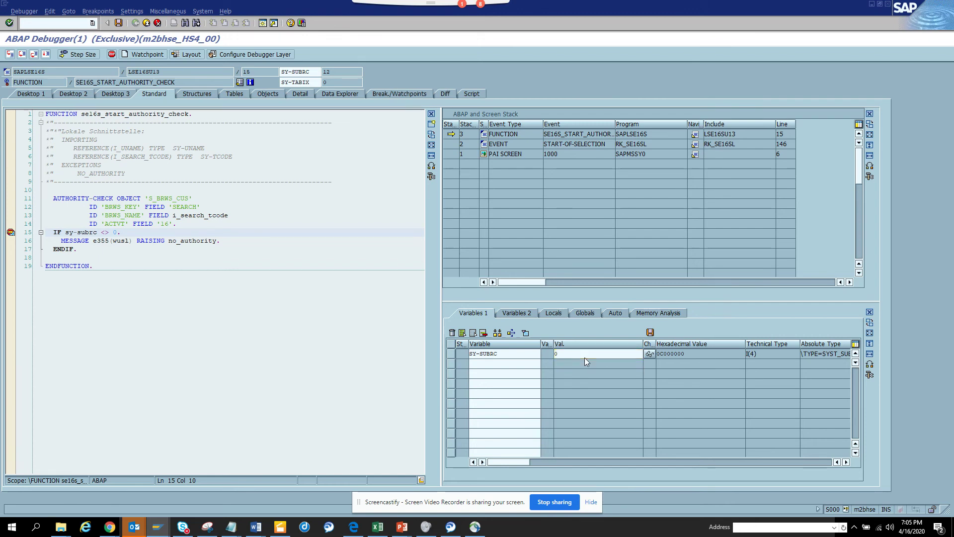
{"action": "left_click", "coordinate": [46, 54]}
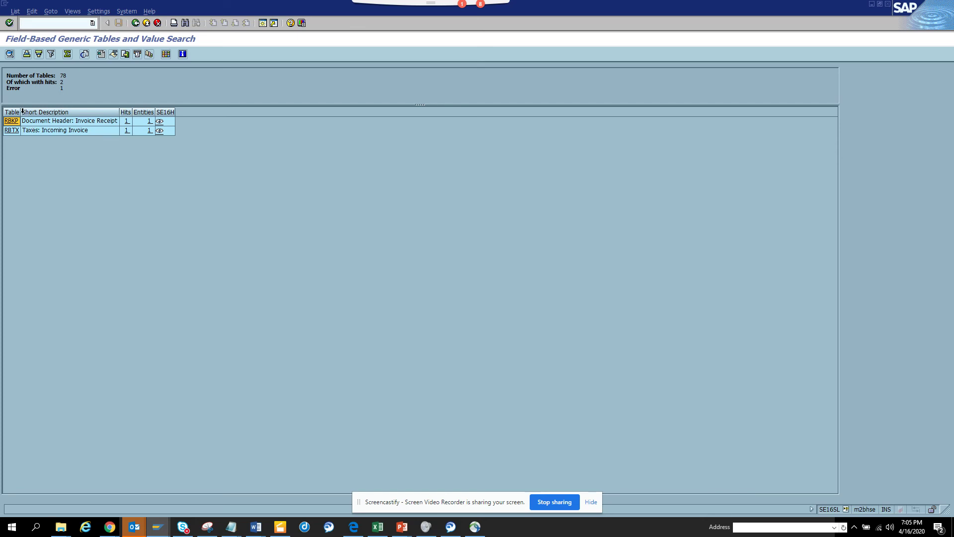
Step: Widen the Table column, open RBKP's hit to read Reference MAN INV 003, then go back to the search form
{"action": "left_click_drag", "start_coordinate": [23, 112], "coordinate": [79, 106]}
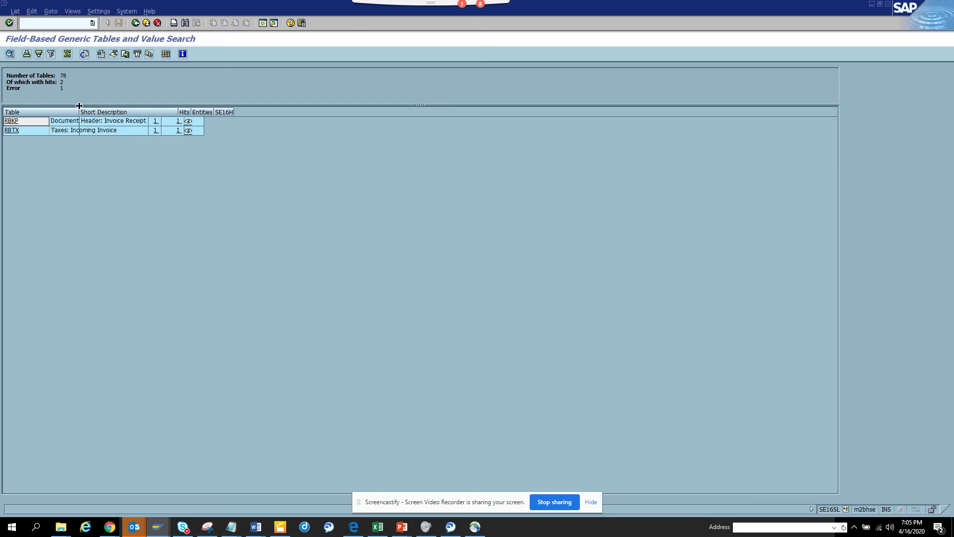
{"action": "left_click", "coordinate": [185, 122]}
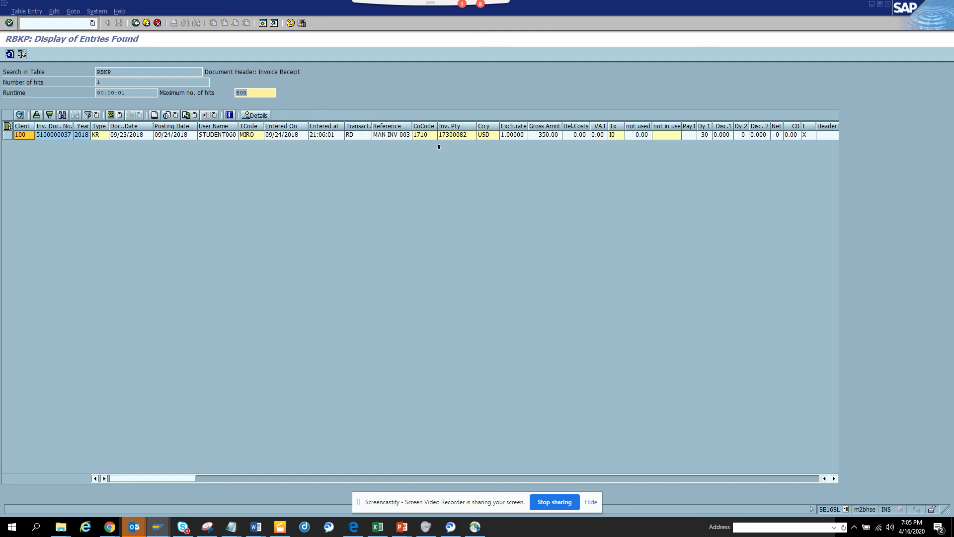
{"action": "left_click", "coordinate": [398, 133]}
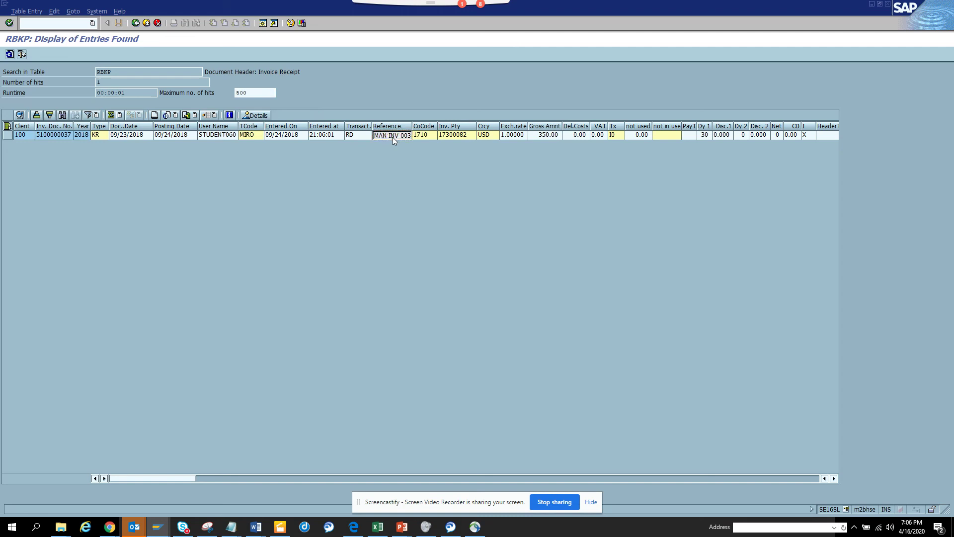
{"action": "left_click", "coordinate": [137, 26]}
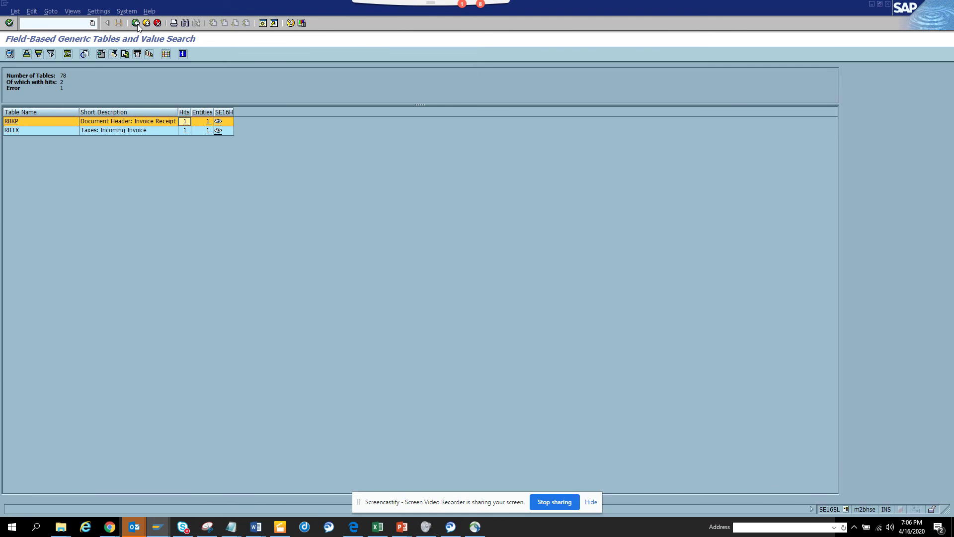
{"action": "left_click", "coordinate": [137, 24]}
Step: Change the field description to 'reference' with value MAN INV 003 and run the search
{"action": "double_click", "coordinate": [149, 218]}
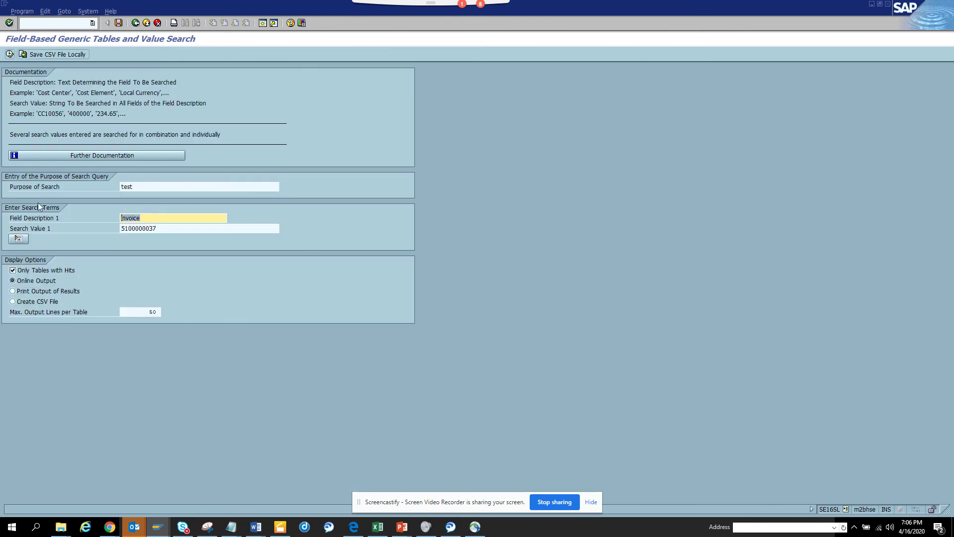
{"action": "key", "text": "BackSpace"}
{"action": "left_click", "coordinate": [165, 236]}
{"action": "key", "text": "Tab"}
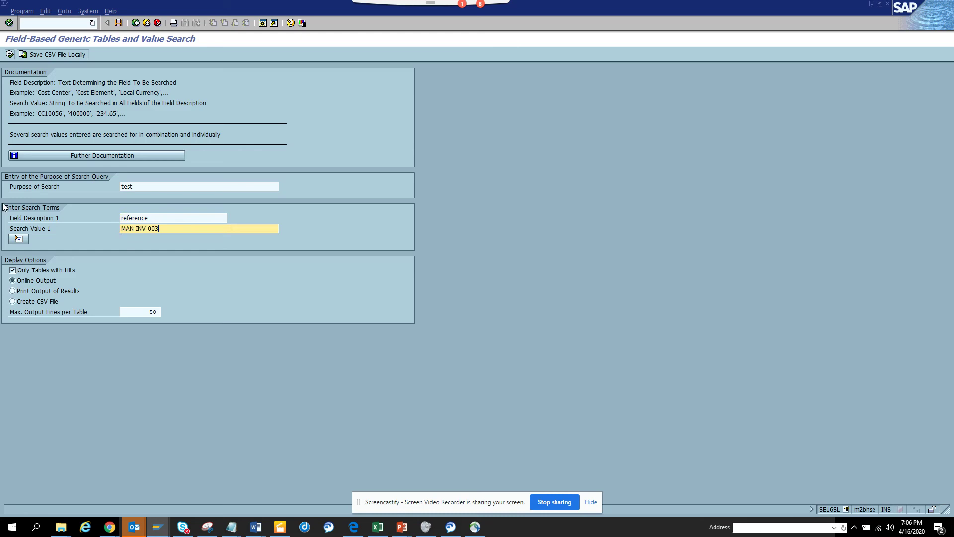
{"action": "left_click", "coordinate": [9, 54]}
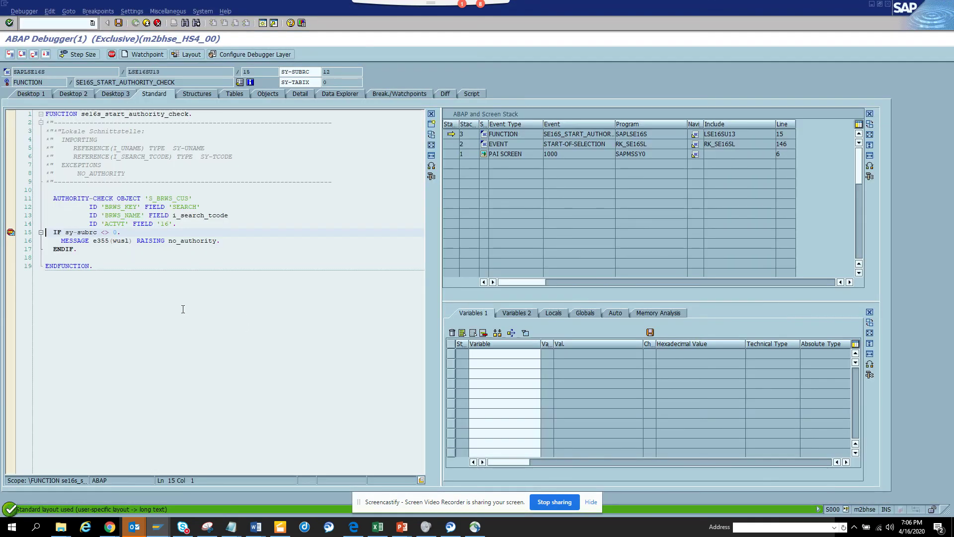
Step: Watch SY-SUBRC in the debugger, set it to 0, and continue past the authority check
{"action": "double_click", "coordinate": [85, 231]}
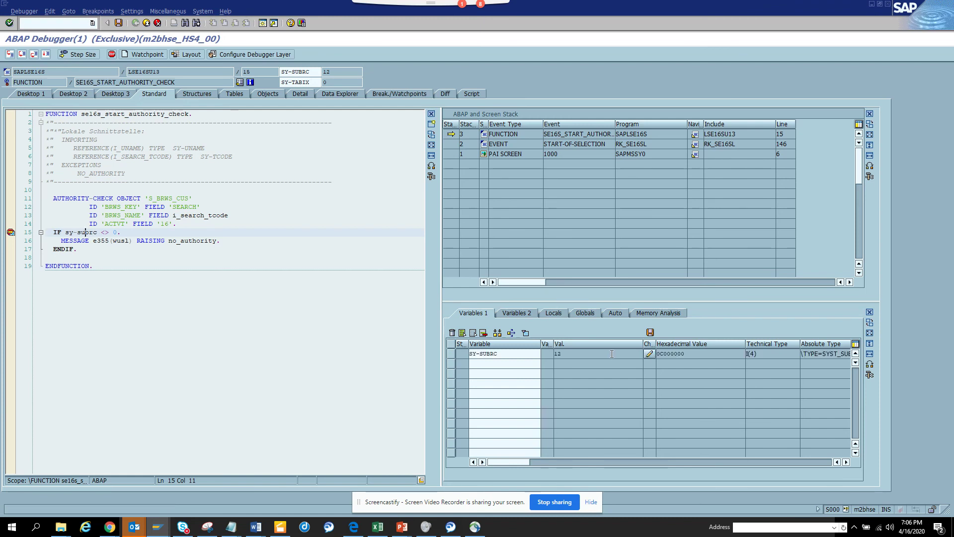
{"action": "left_click", "coordinate": [649, 353]}
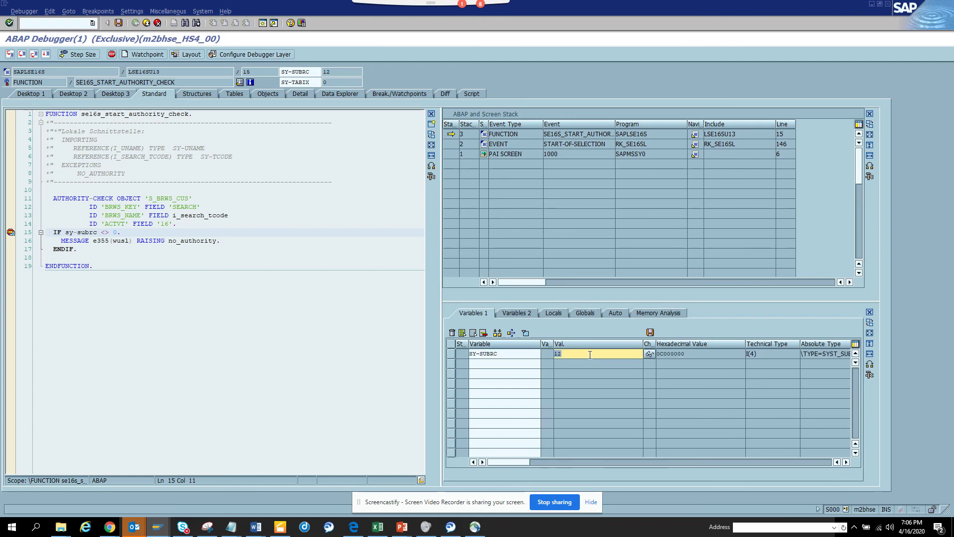
{"action": "type", "text": "0"}
{"action": "key", "text": "Return"}
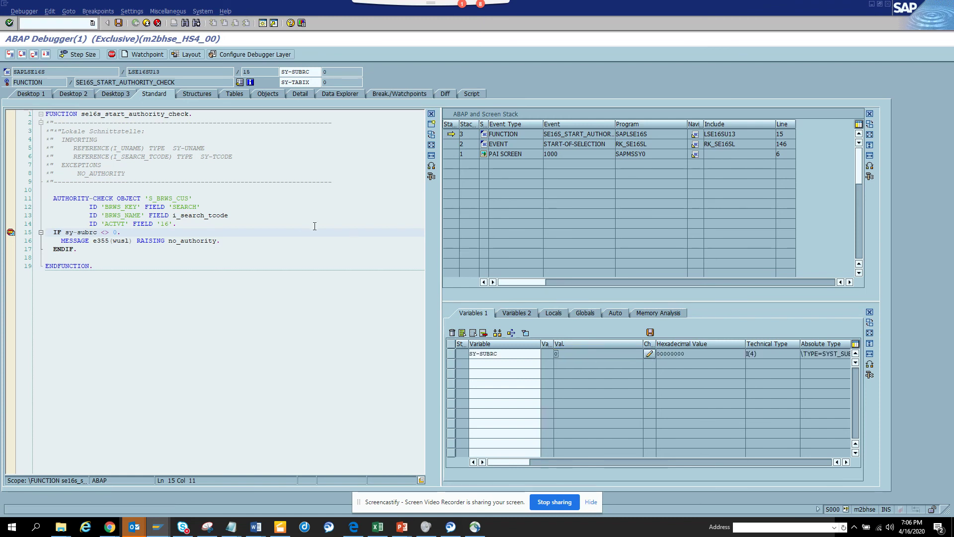
{"action": "left_click", "coordinate": [46, 54]}
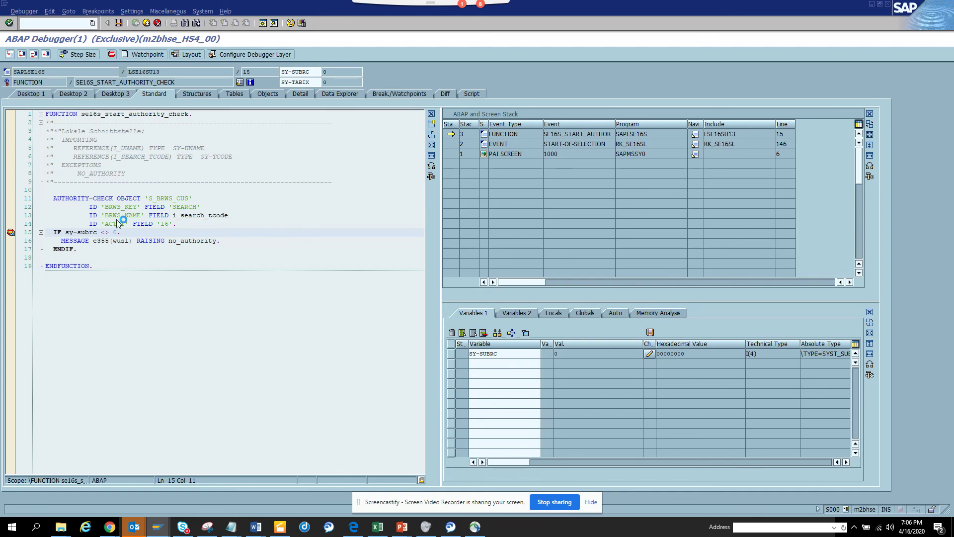